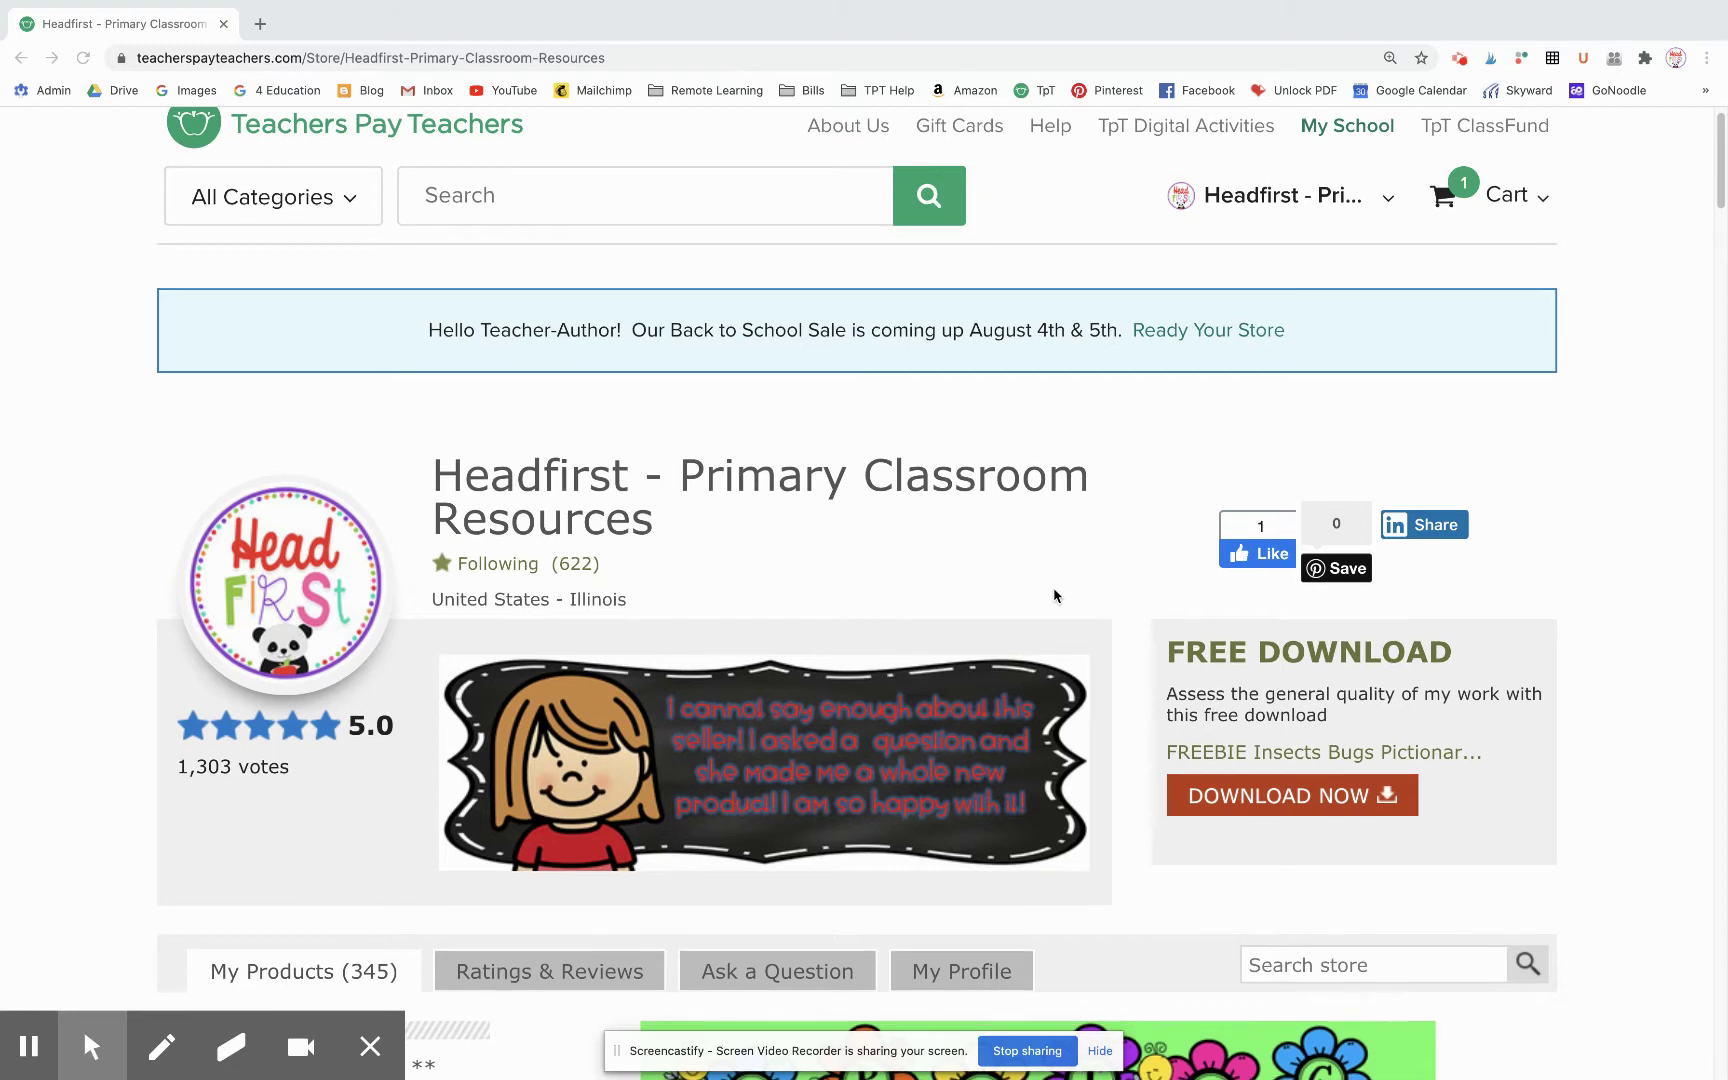
Open the Playdough EDITABLE Word Mats Spelling Center listing from the store's product list
scroll(1054, 596, up, 1)
scroll(1054, 596, down, 1)
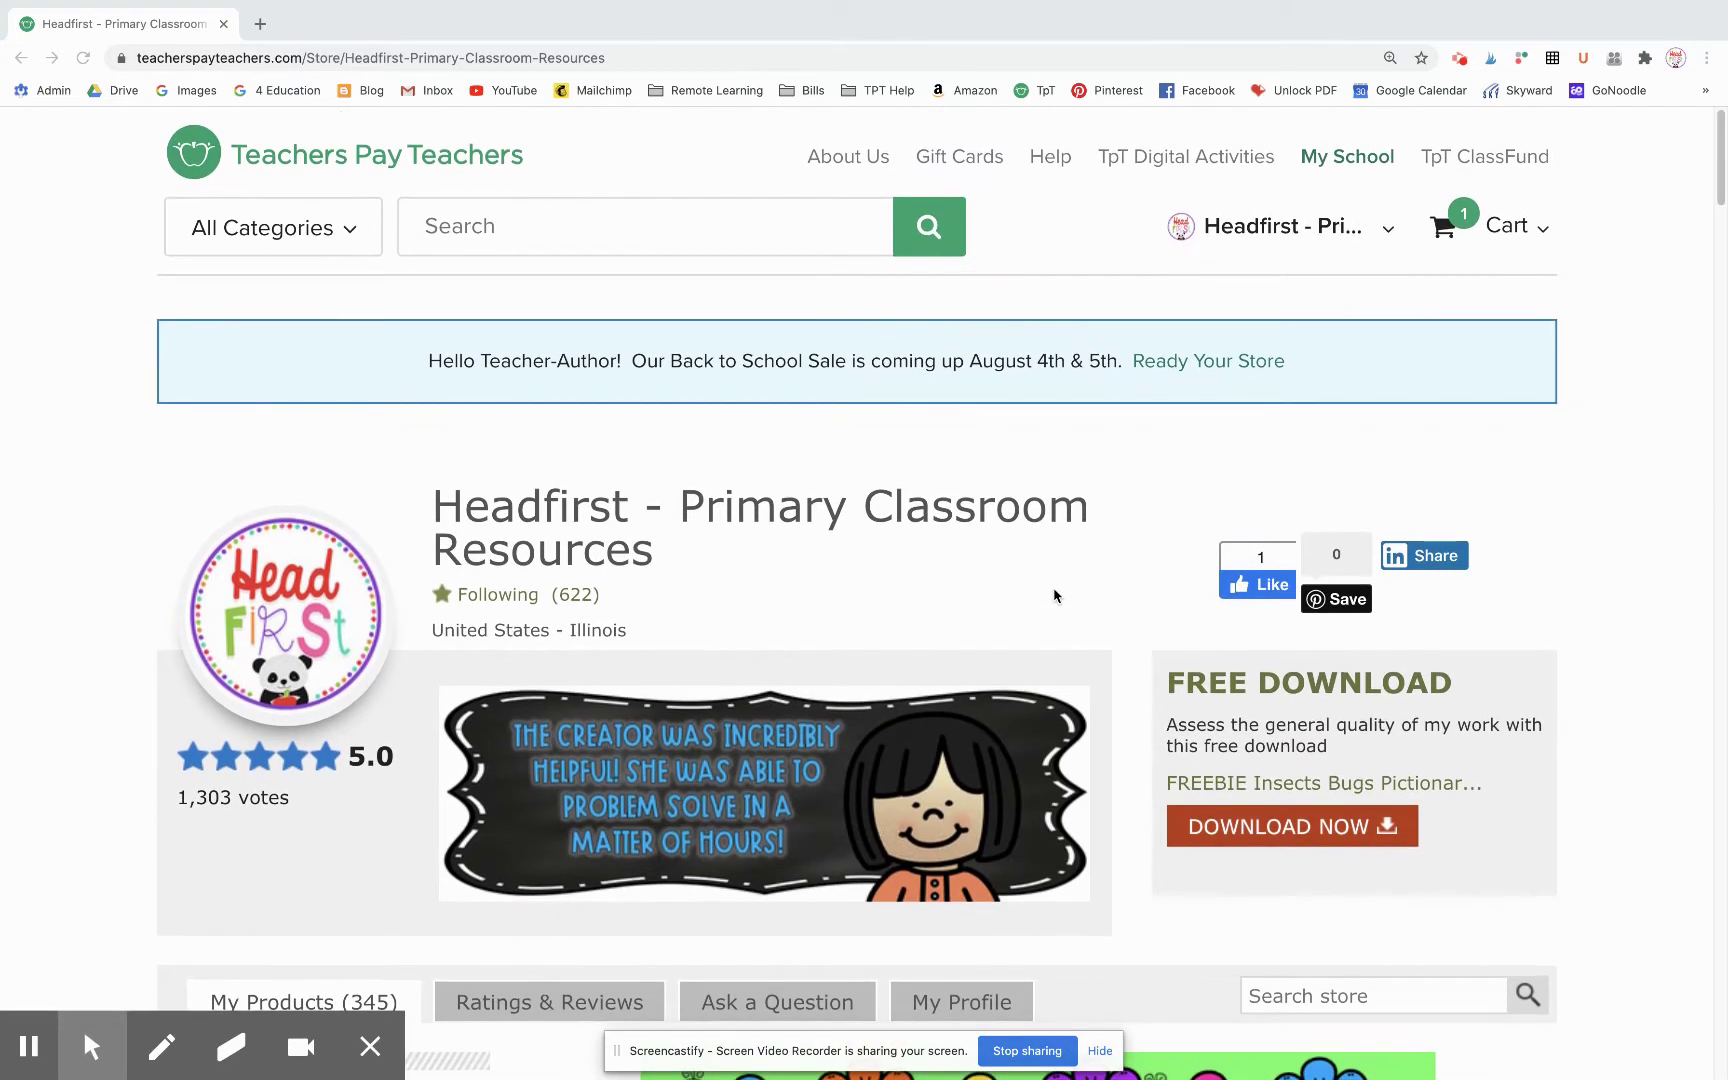
scroll(1054, 596, down, 1)
scroll(1054, 596, up, 1)
scroll(1054, 596, down, 4)
scroll(1054, 596, down, 9)
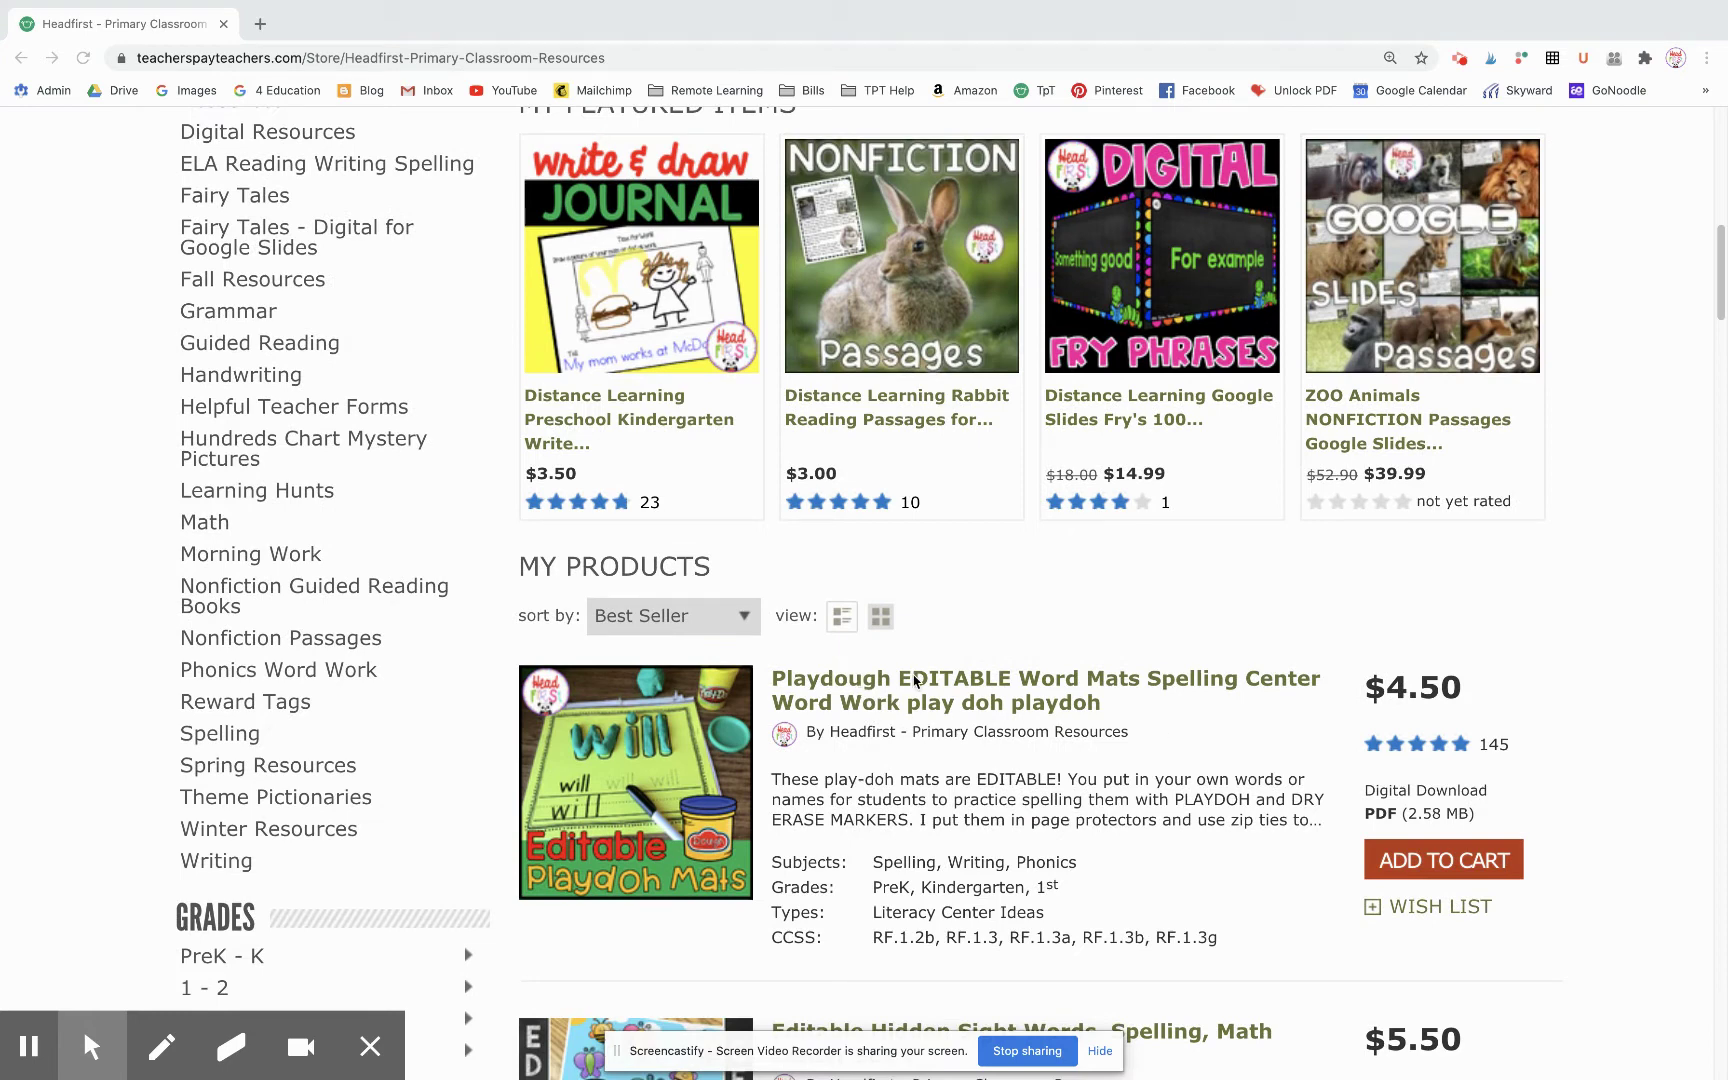
click(914, 681)
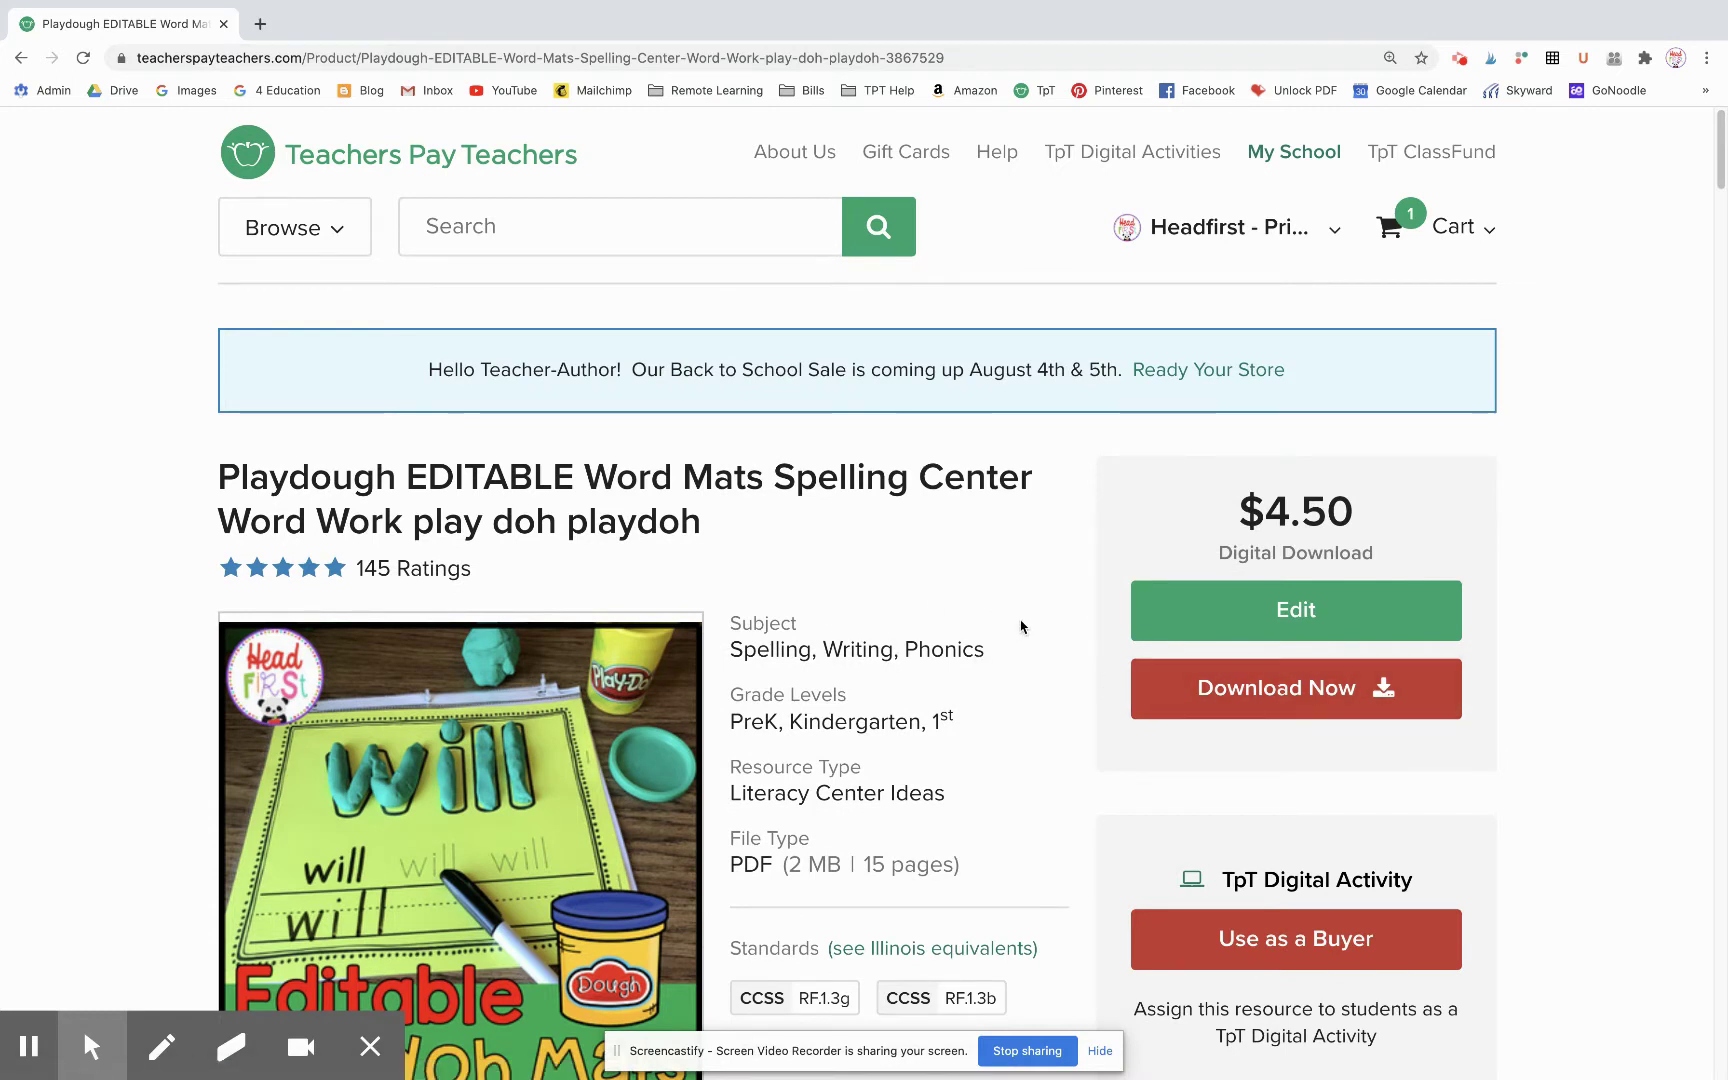
Download the word mats resource and open the downloaded Playdoh.pdf in the browser
mouse_move(1243, 236)
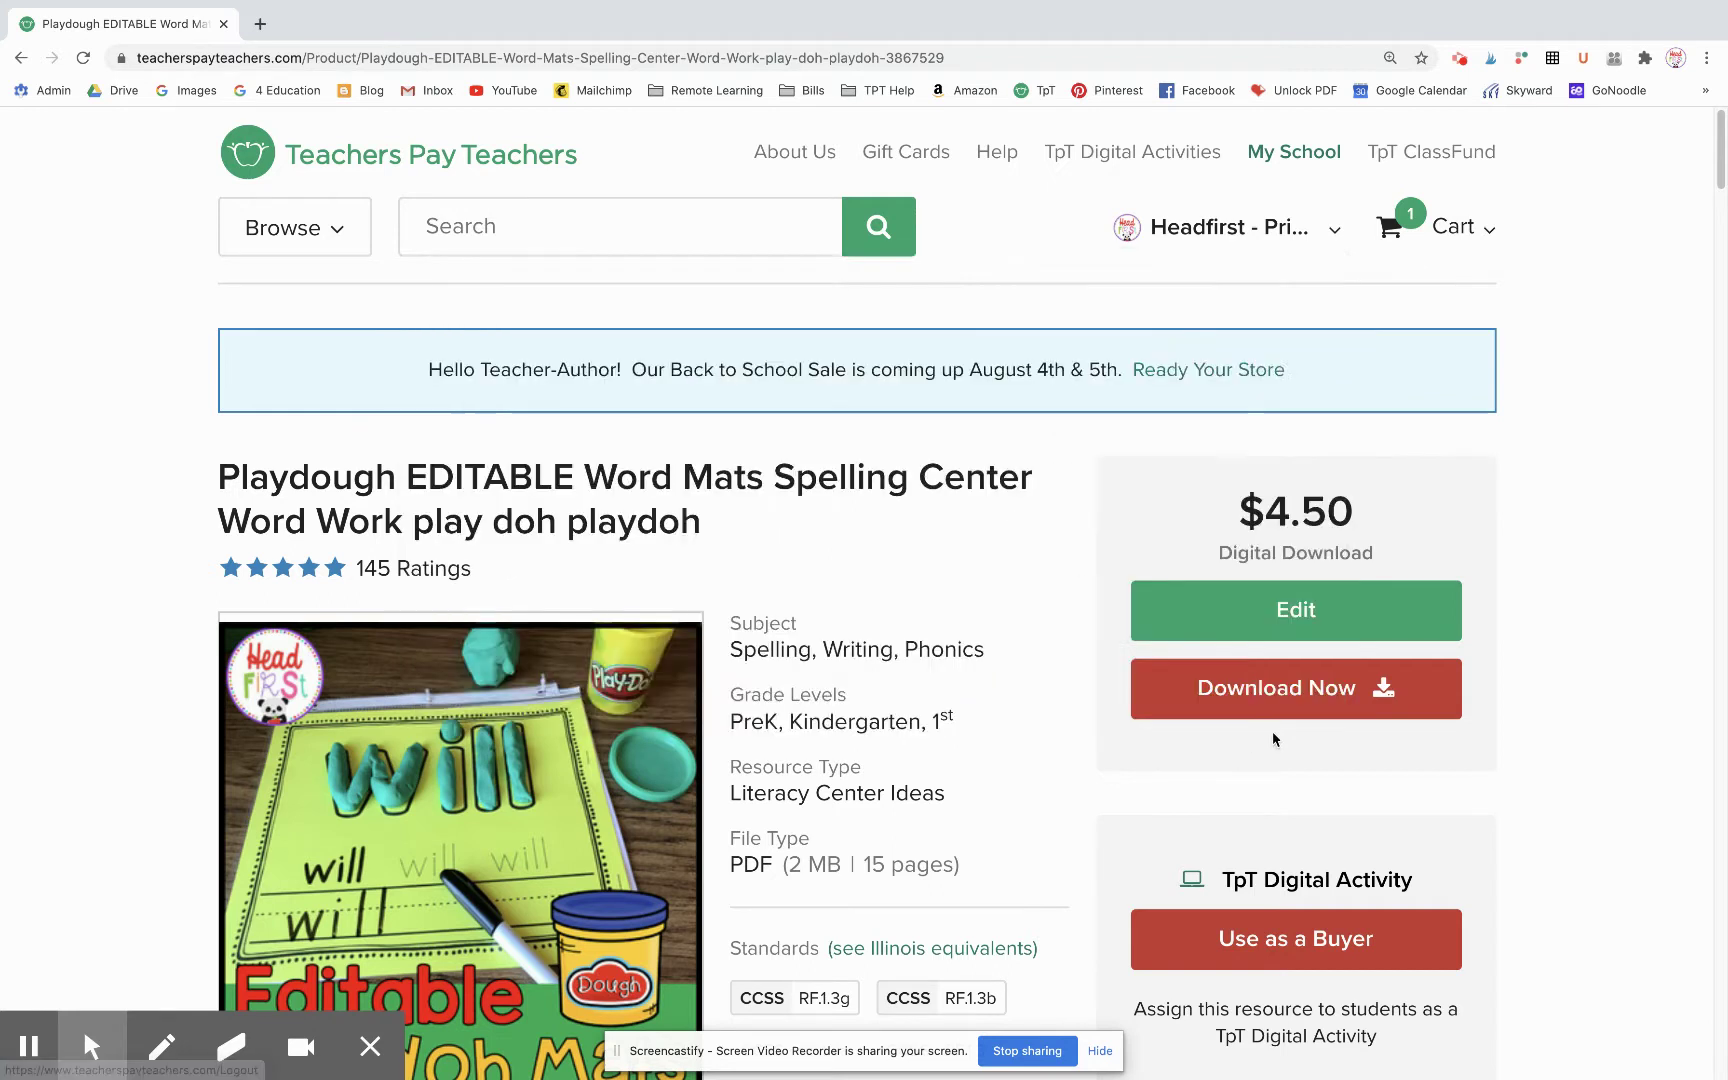
click(1257, 701)
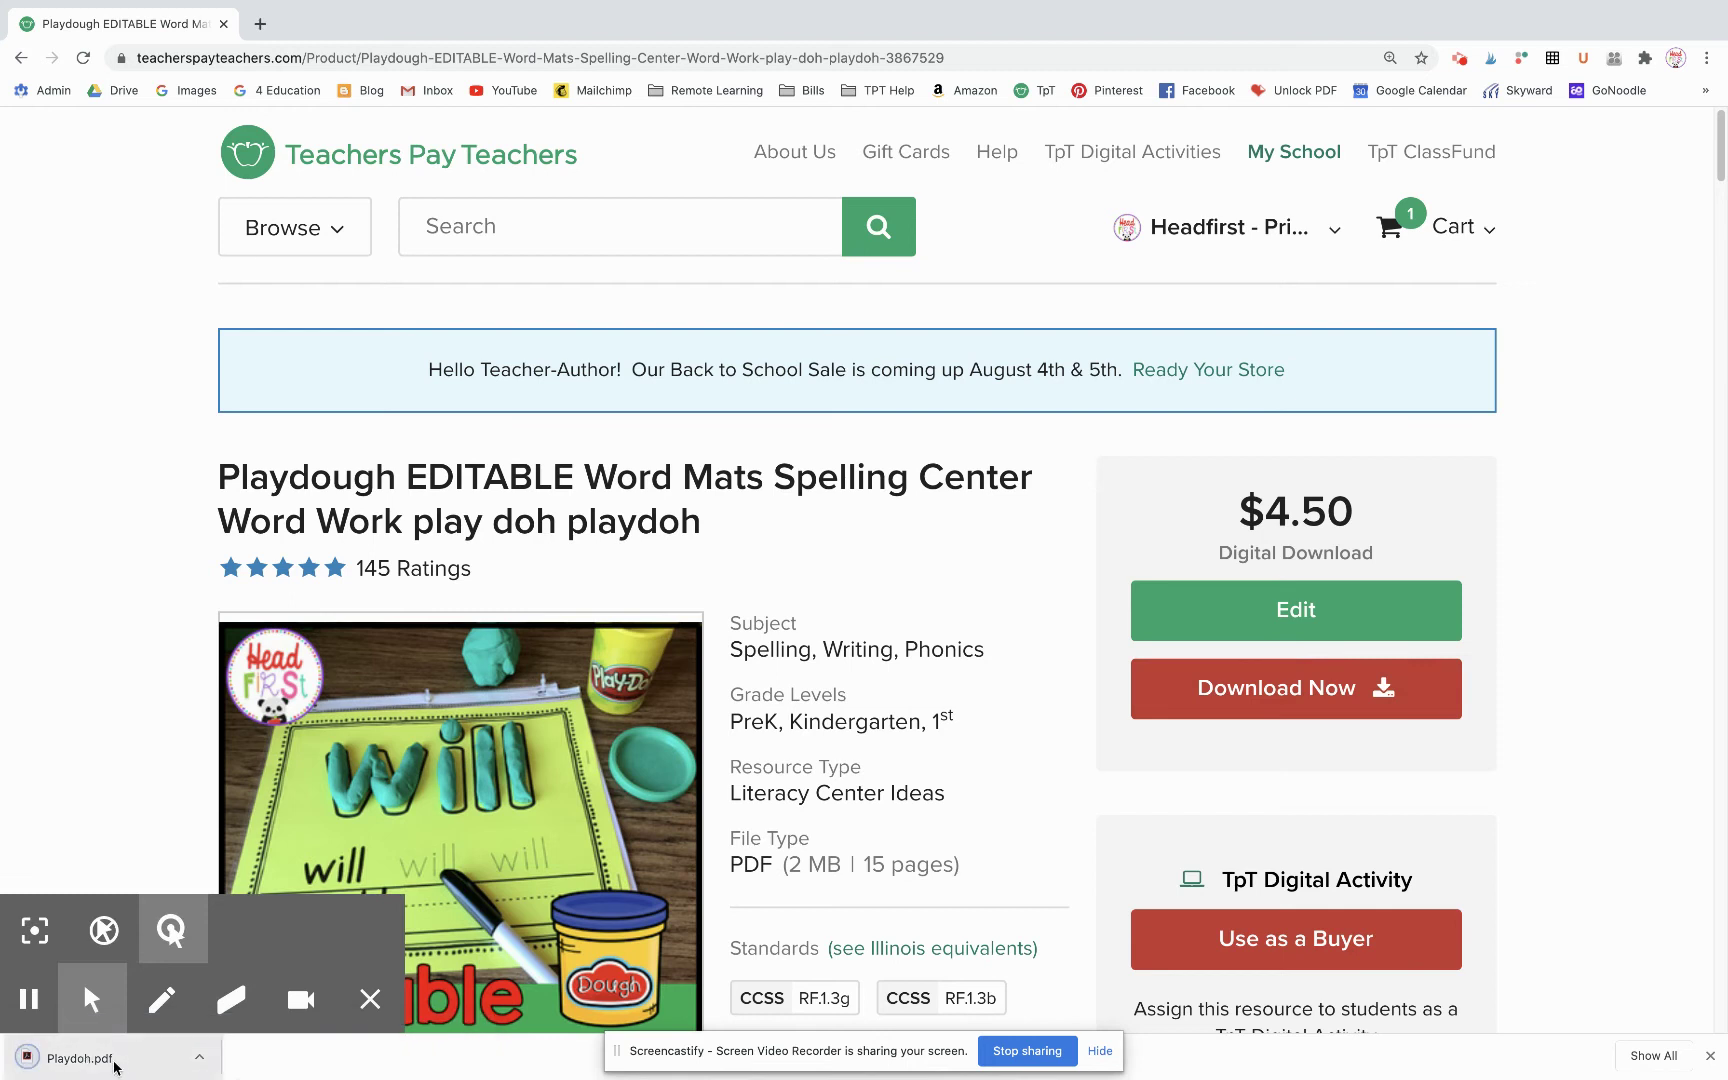
click(82, 1060)
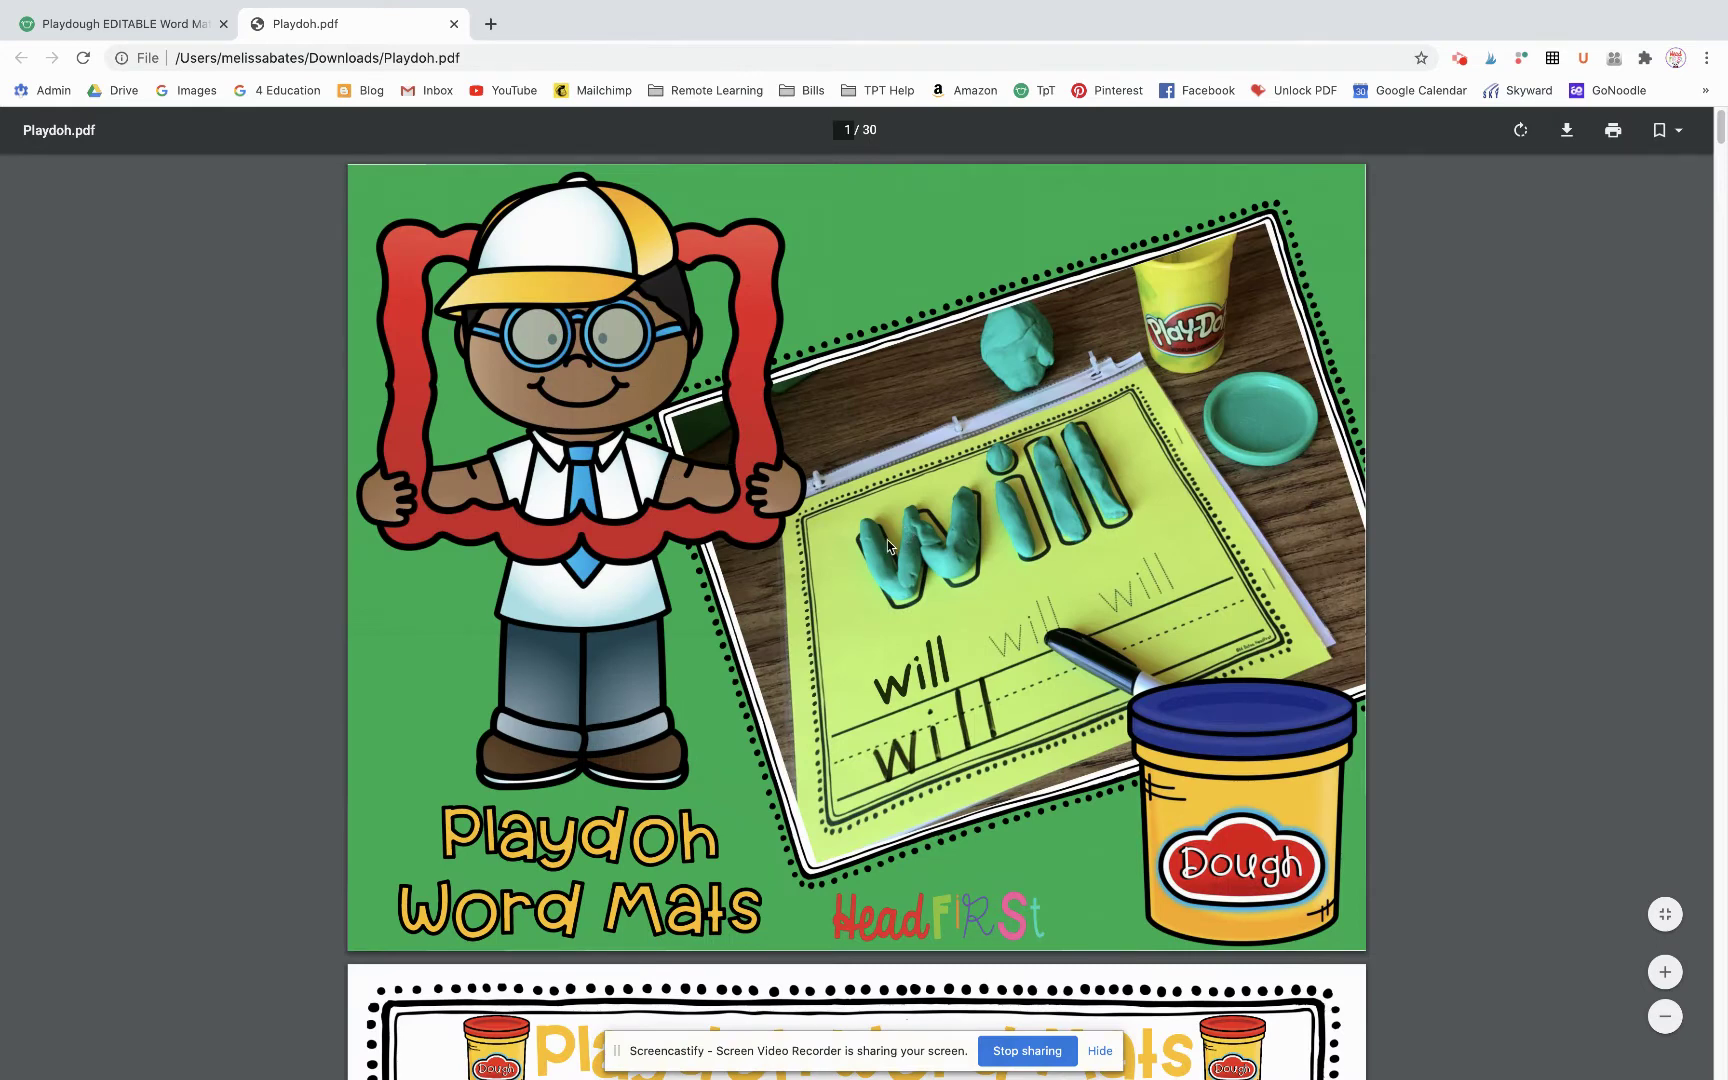
Examine the cover, usage instructions, photo examples and first letter mat of Playdoh.pdf in the browser
scroll(887, 548, down, 10)
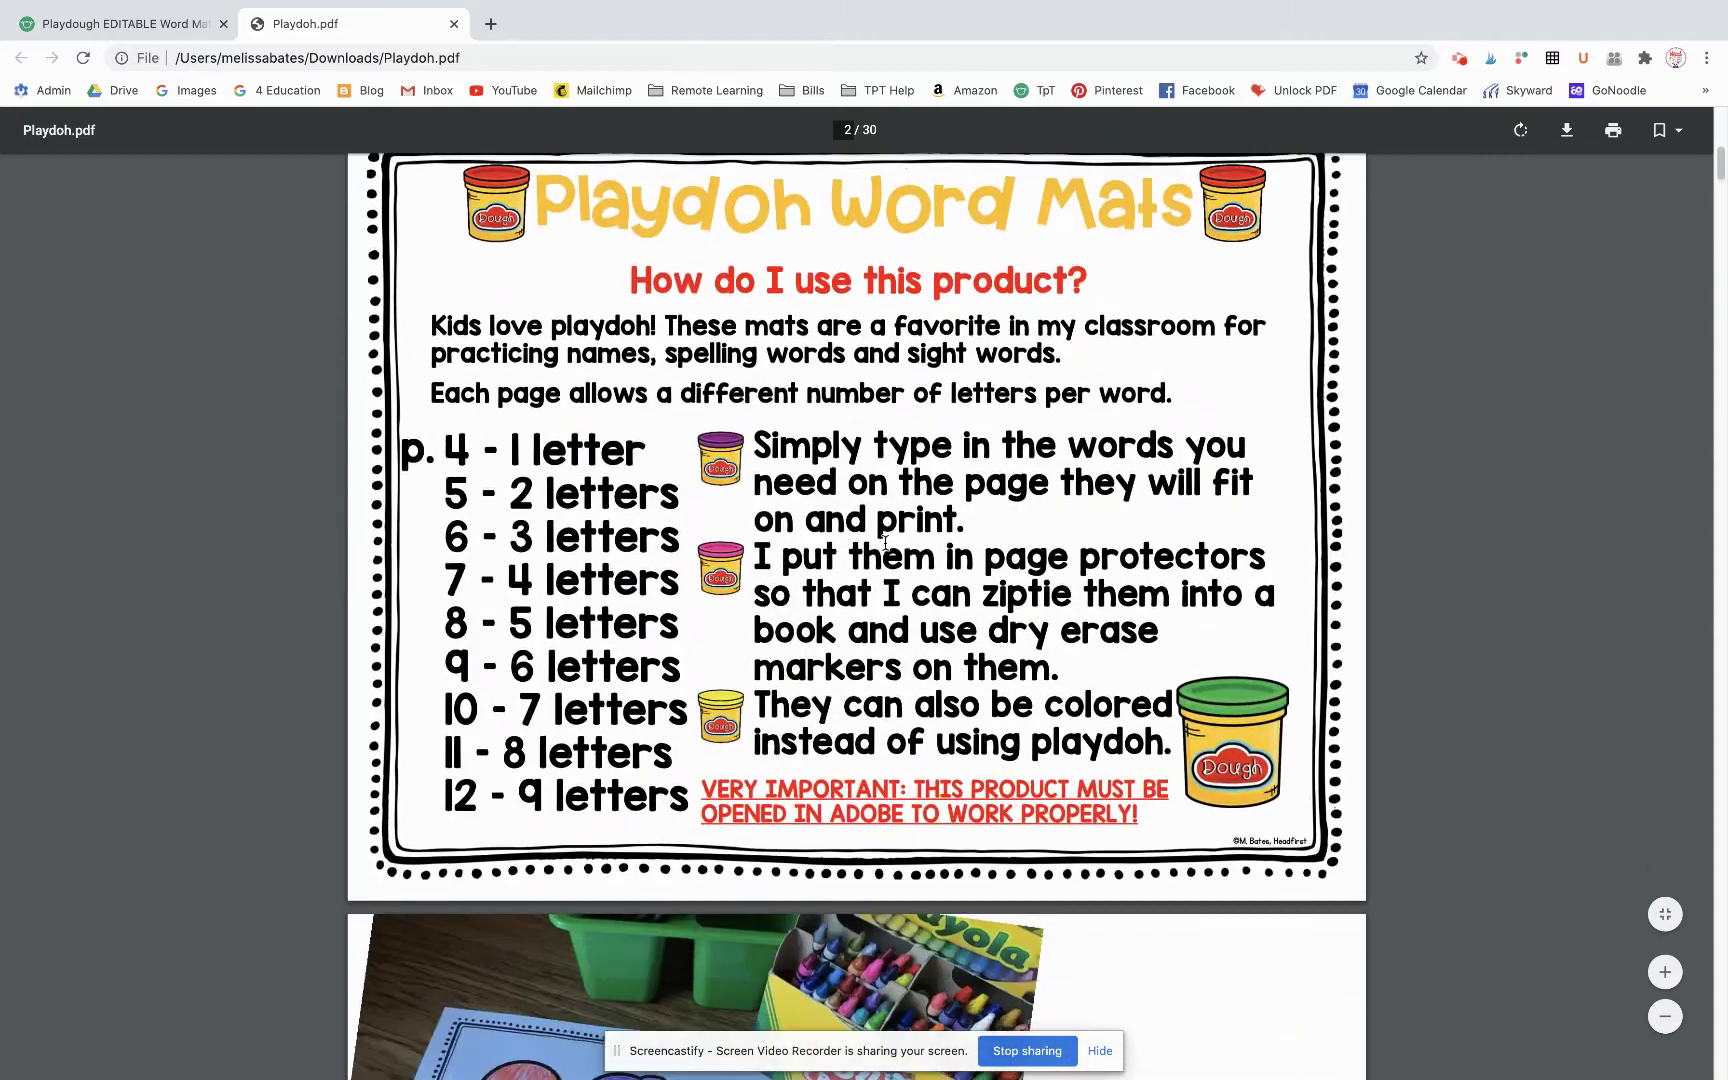
scroll(885, 543, down, 2)
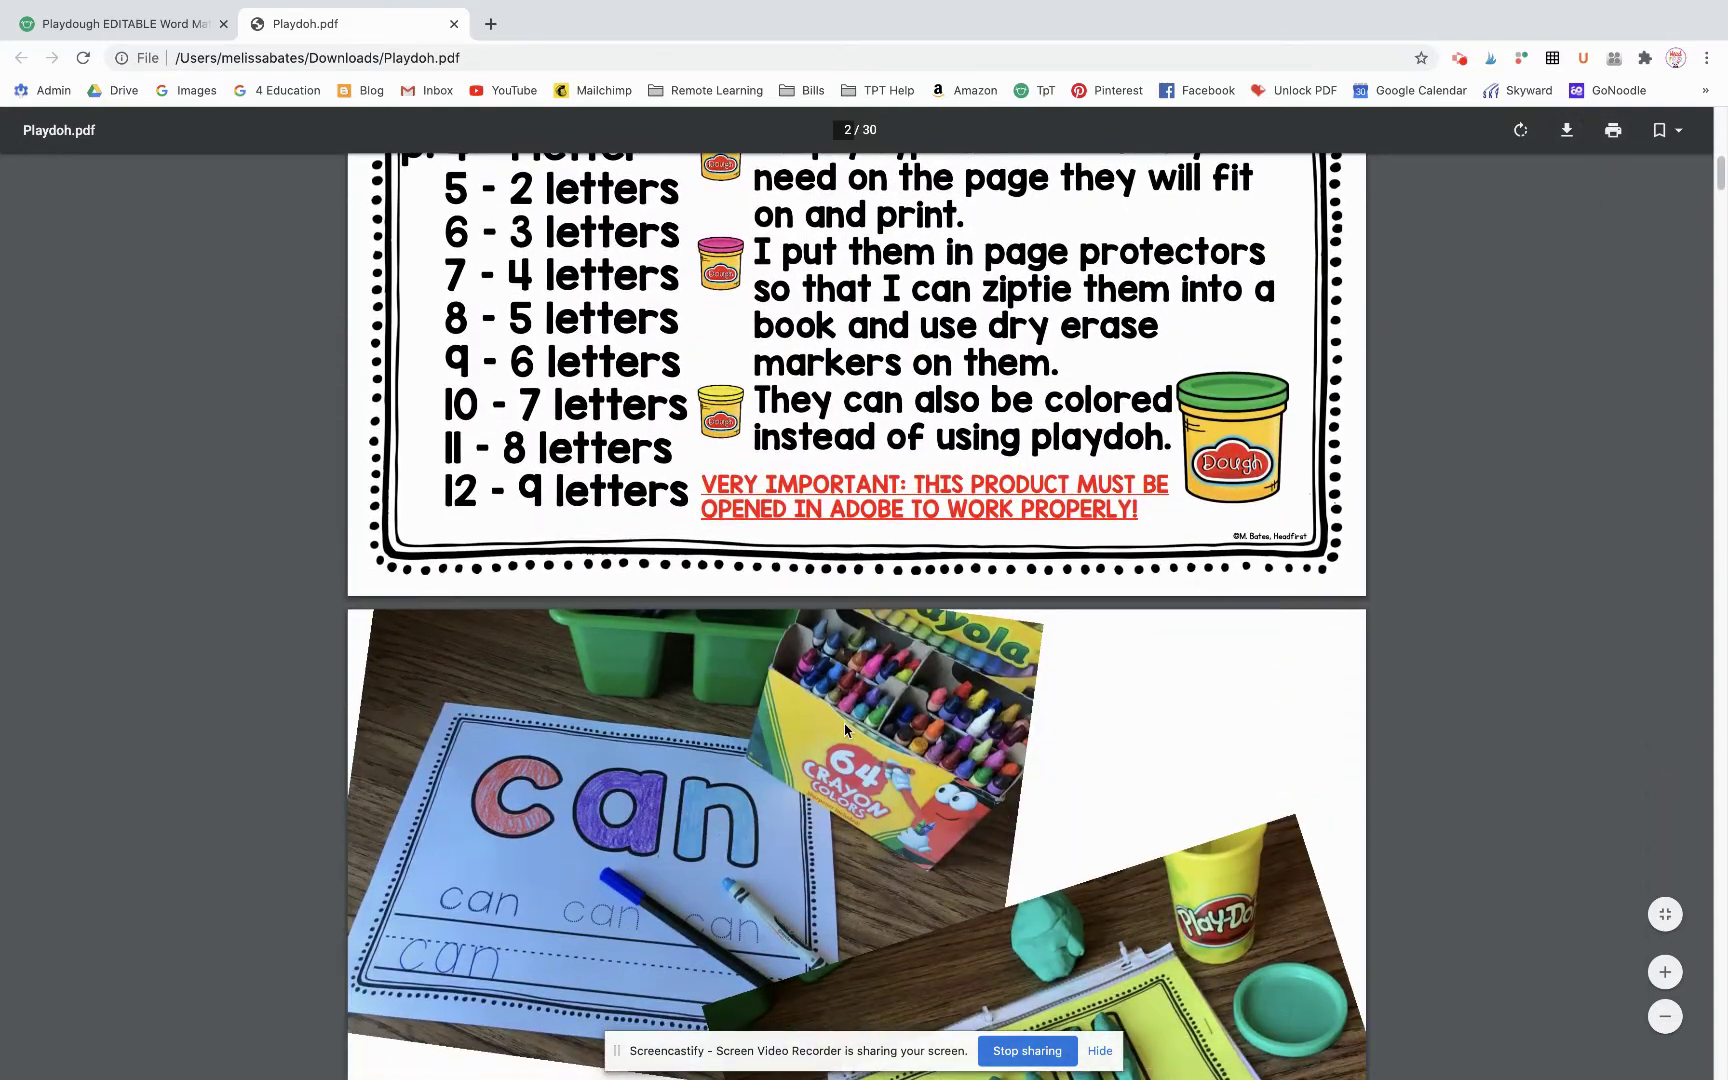
scroll(845, 730, down, 3)
scroll(845, 725, up, 8)
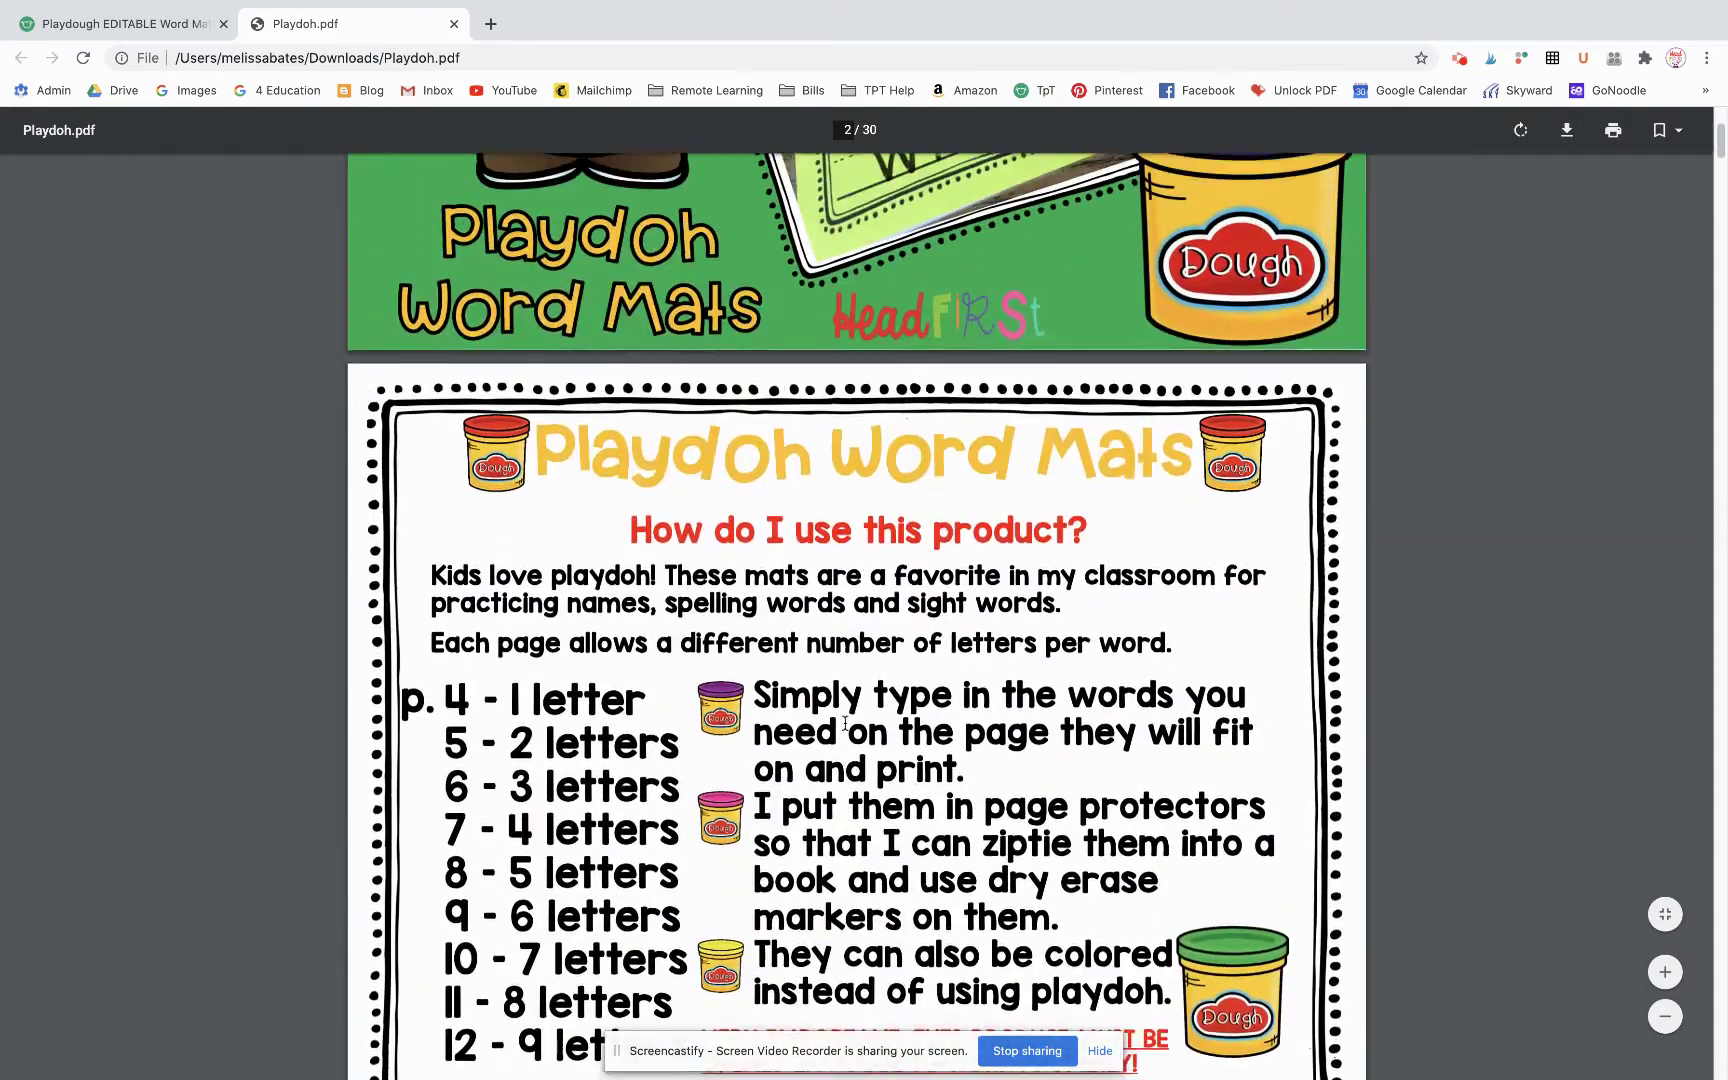
scroll(845, 724, up, 6)
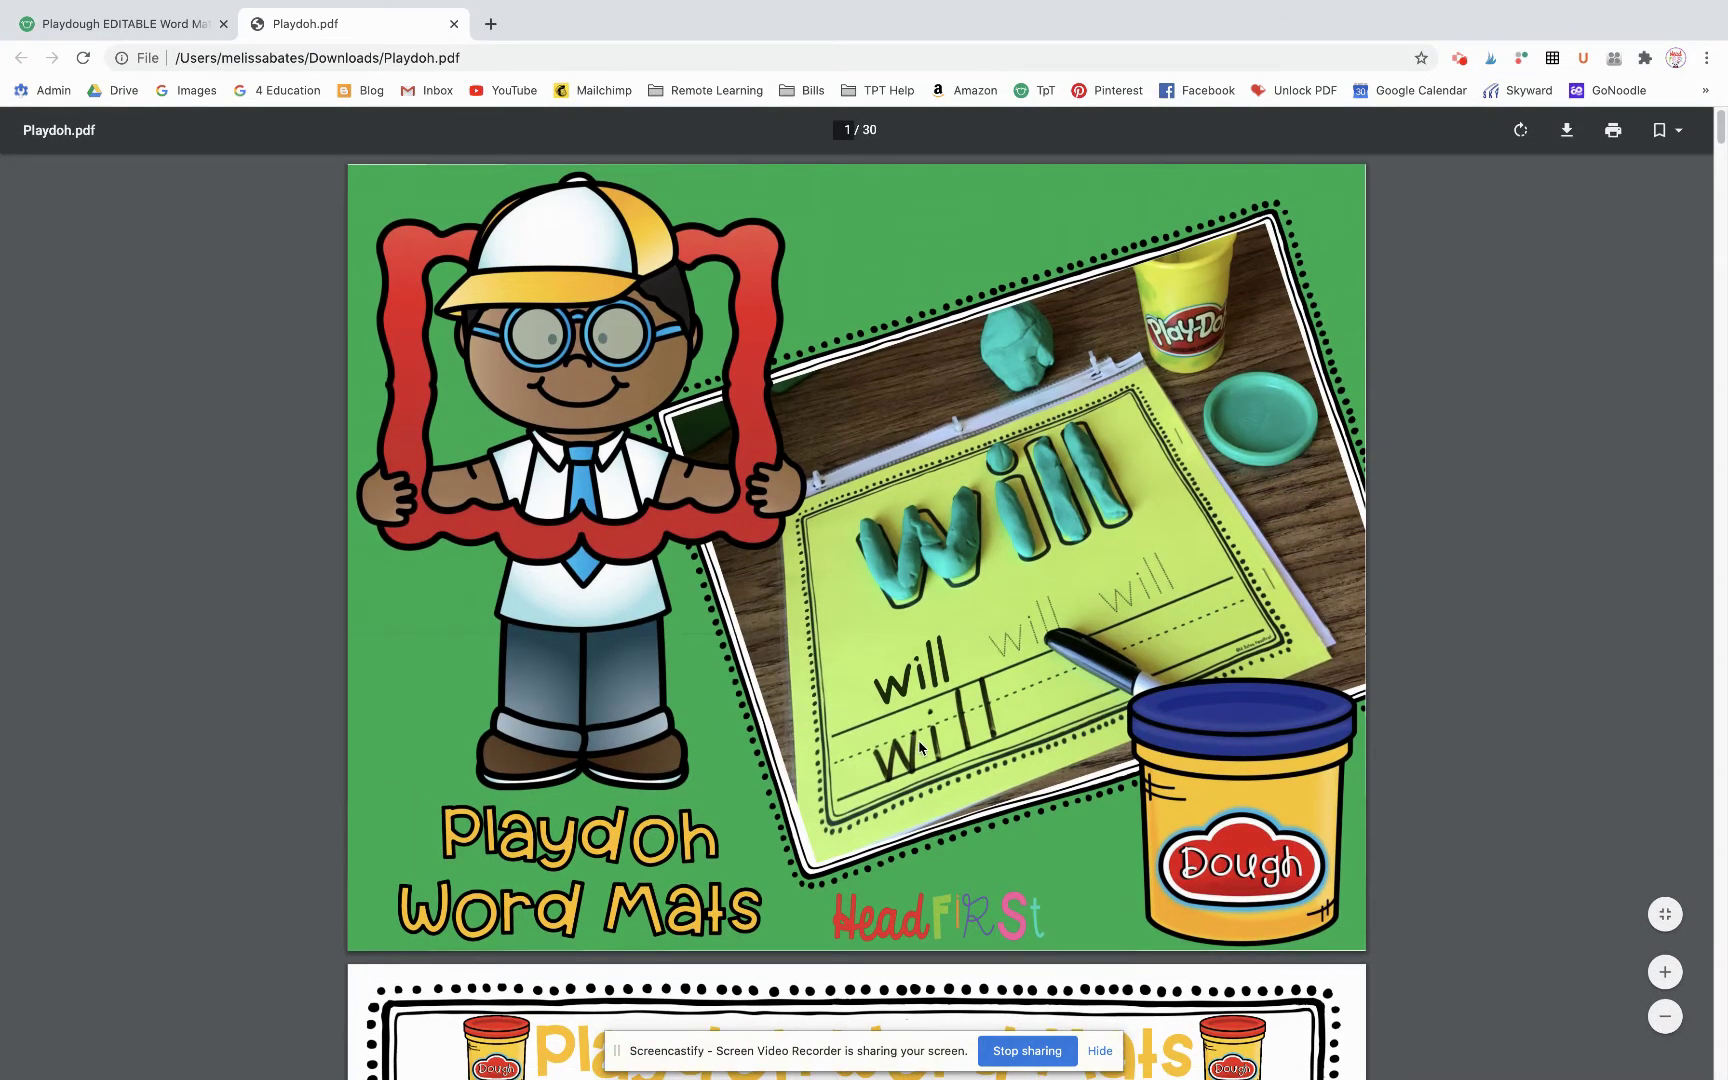
scroll(920, 748, down, 7)
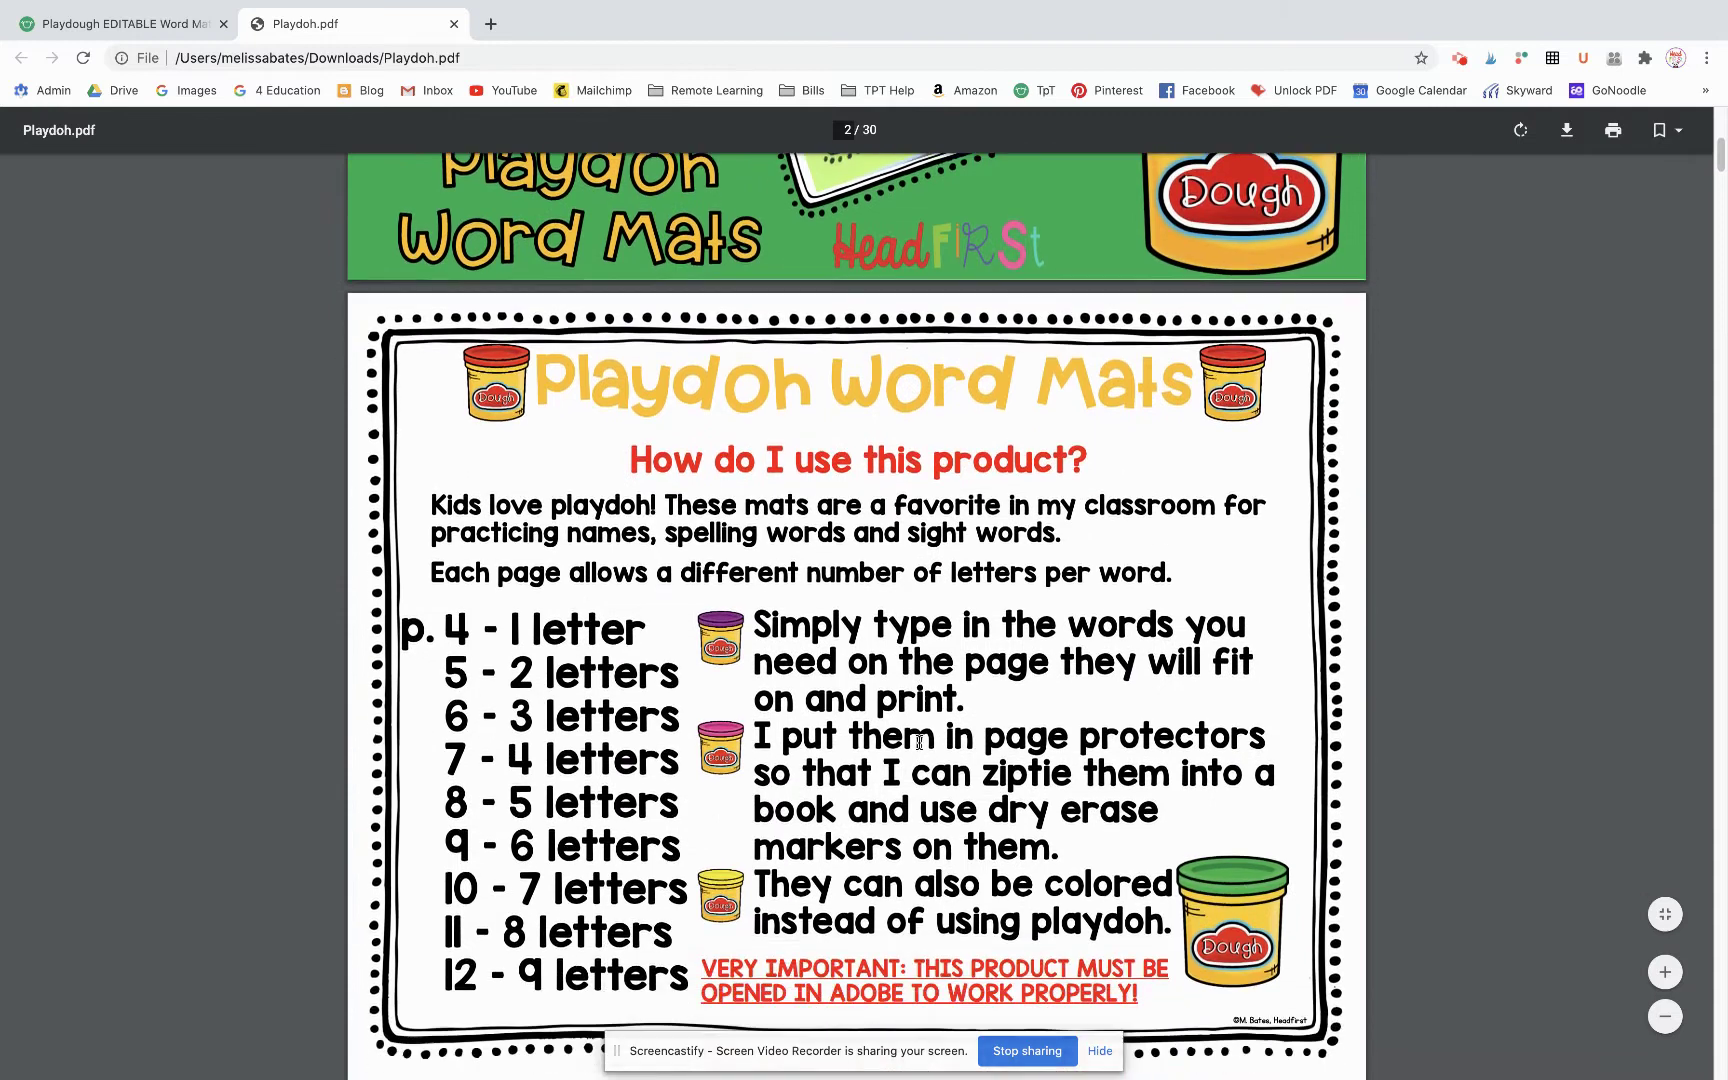
scroll(919, 742, down, 1)
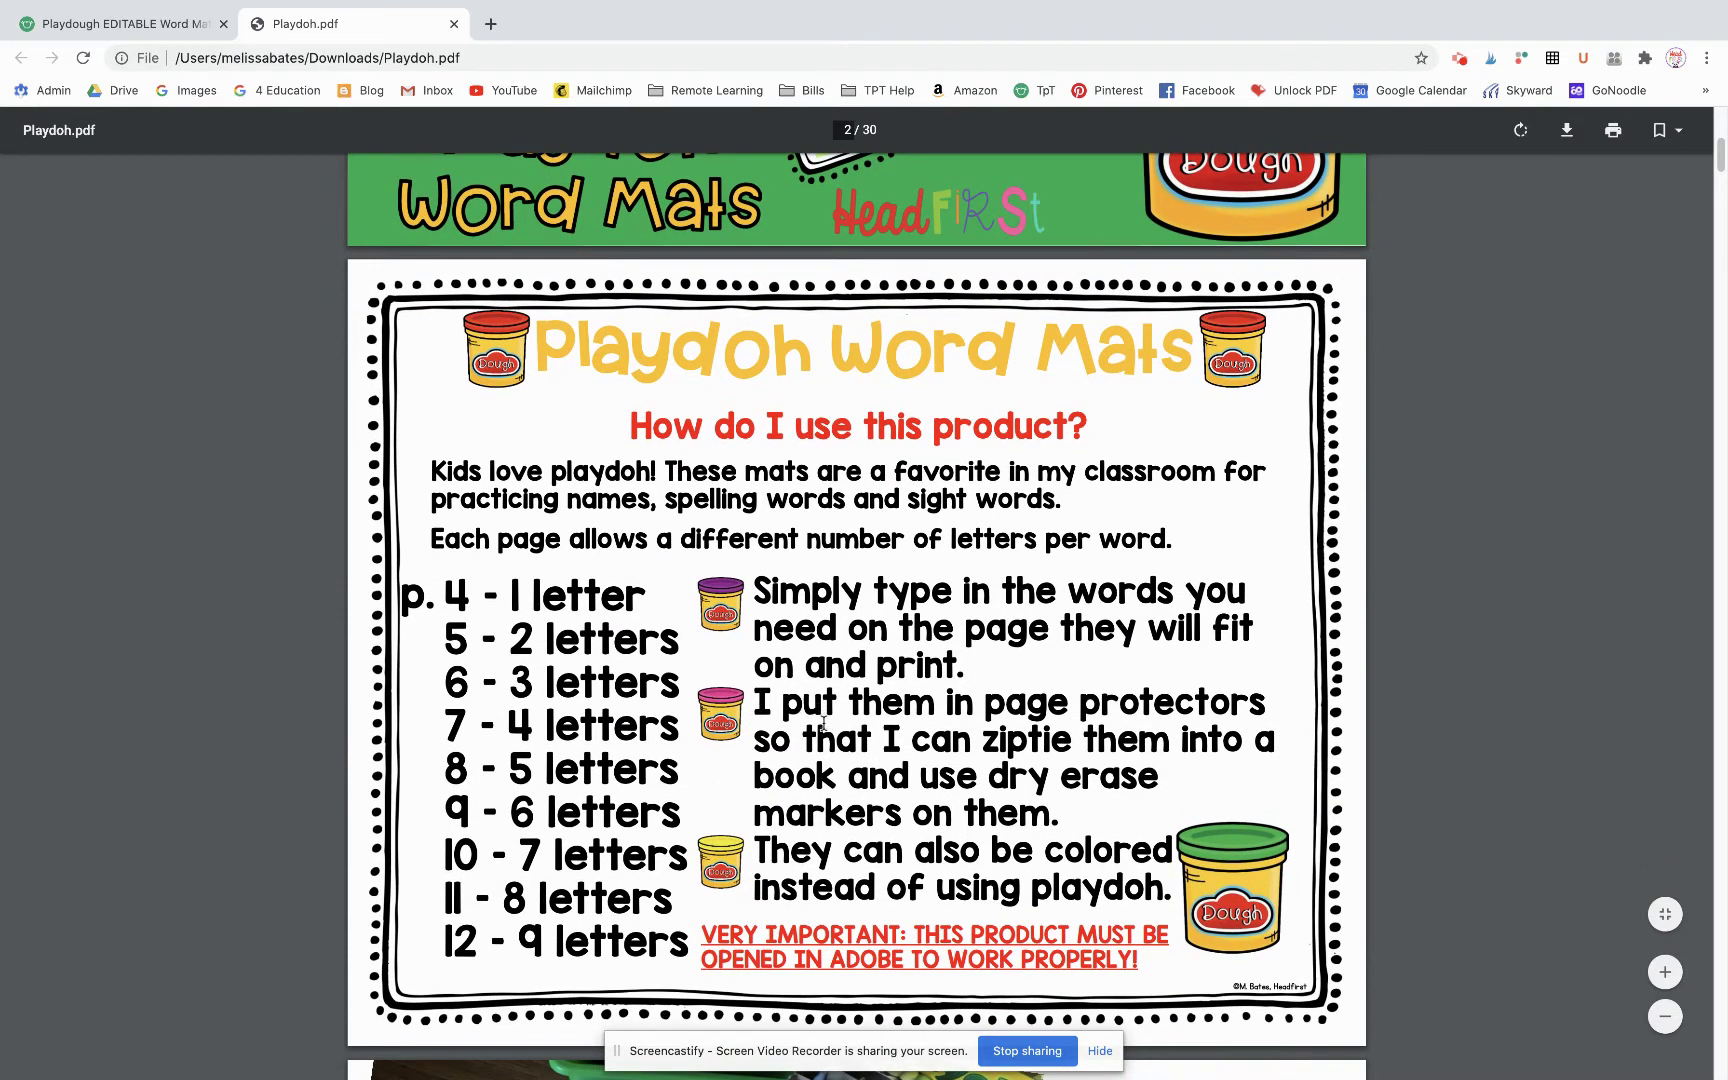
scroll(823, 722, down, 13)
scroll(834, 740, down, 4)
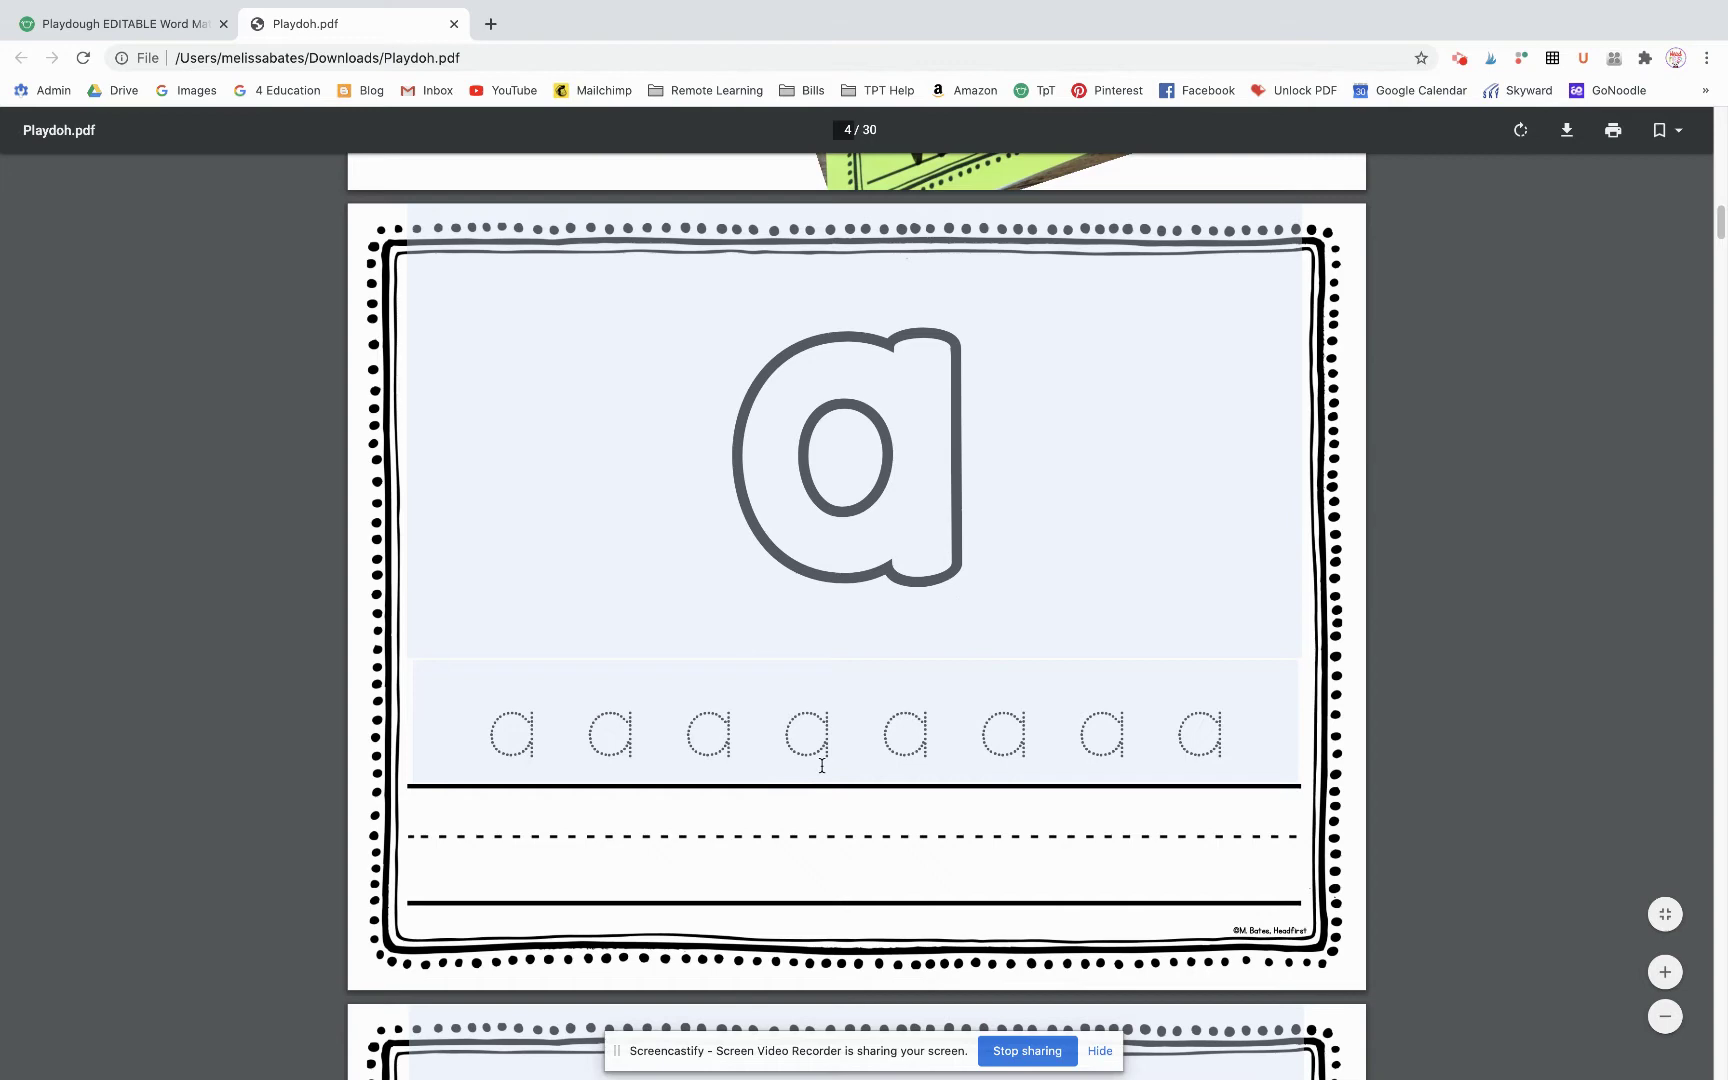
scroll(822, 766, down, 2)
scroll(822, 768, up, 8)
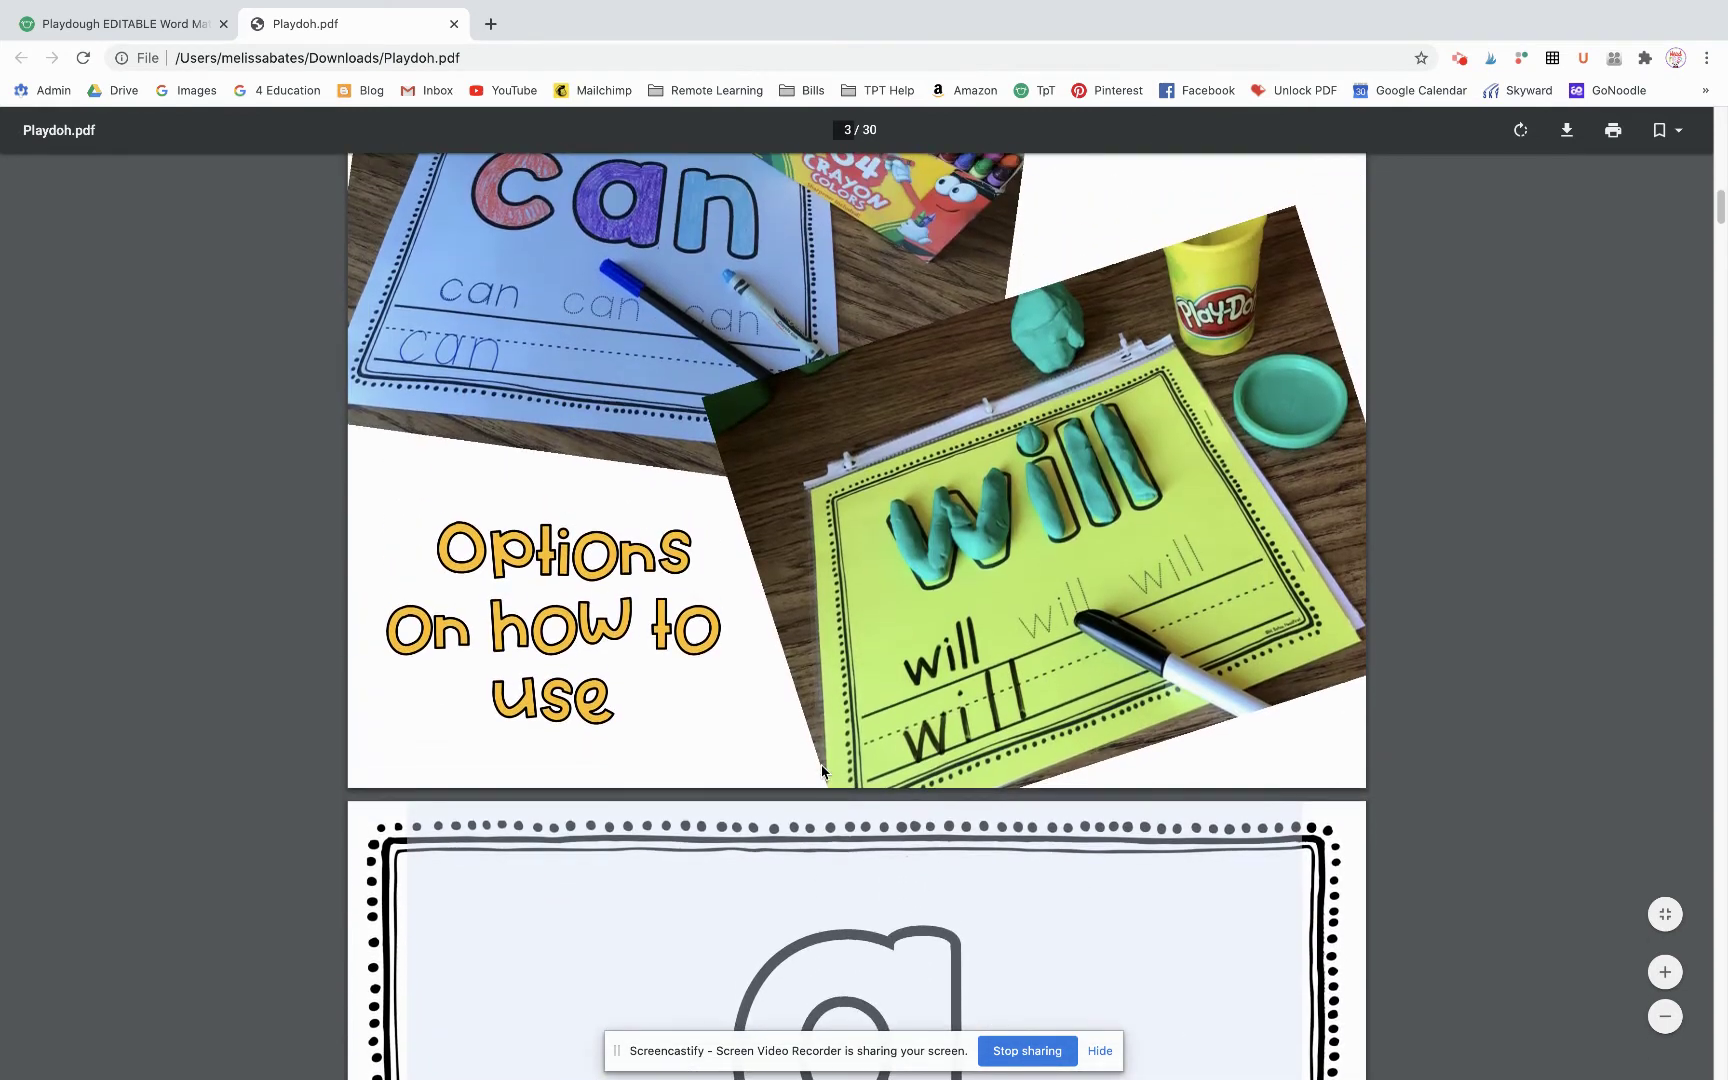
scroll(822, 772, down, 12)
scroll(822, 772, down, 1)
scroll(822, 771, up, 12)
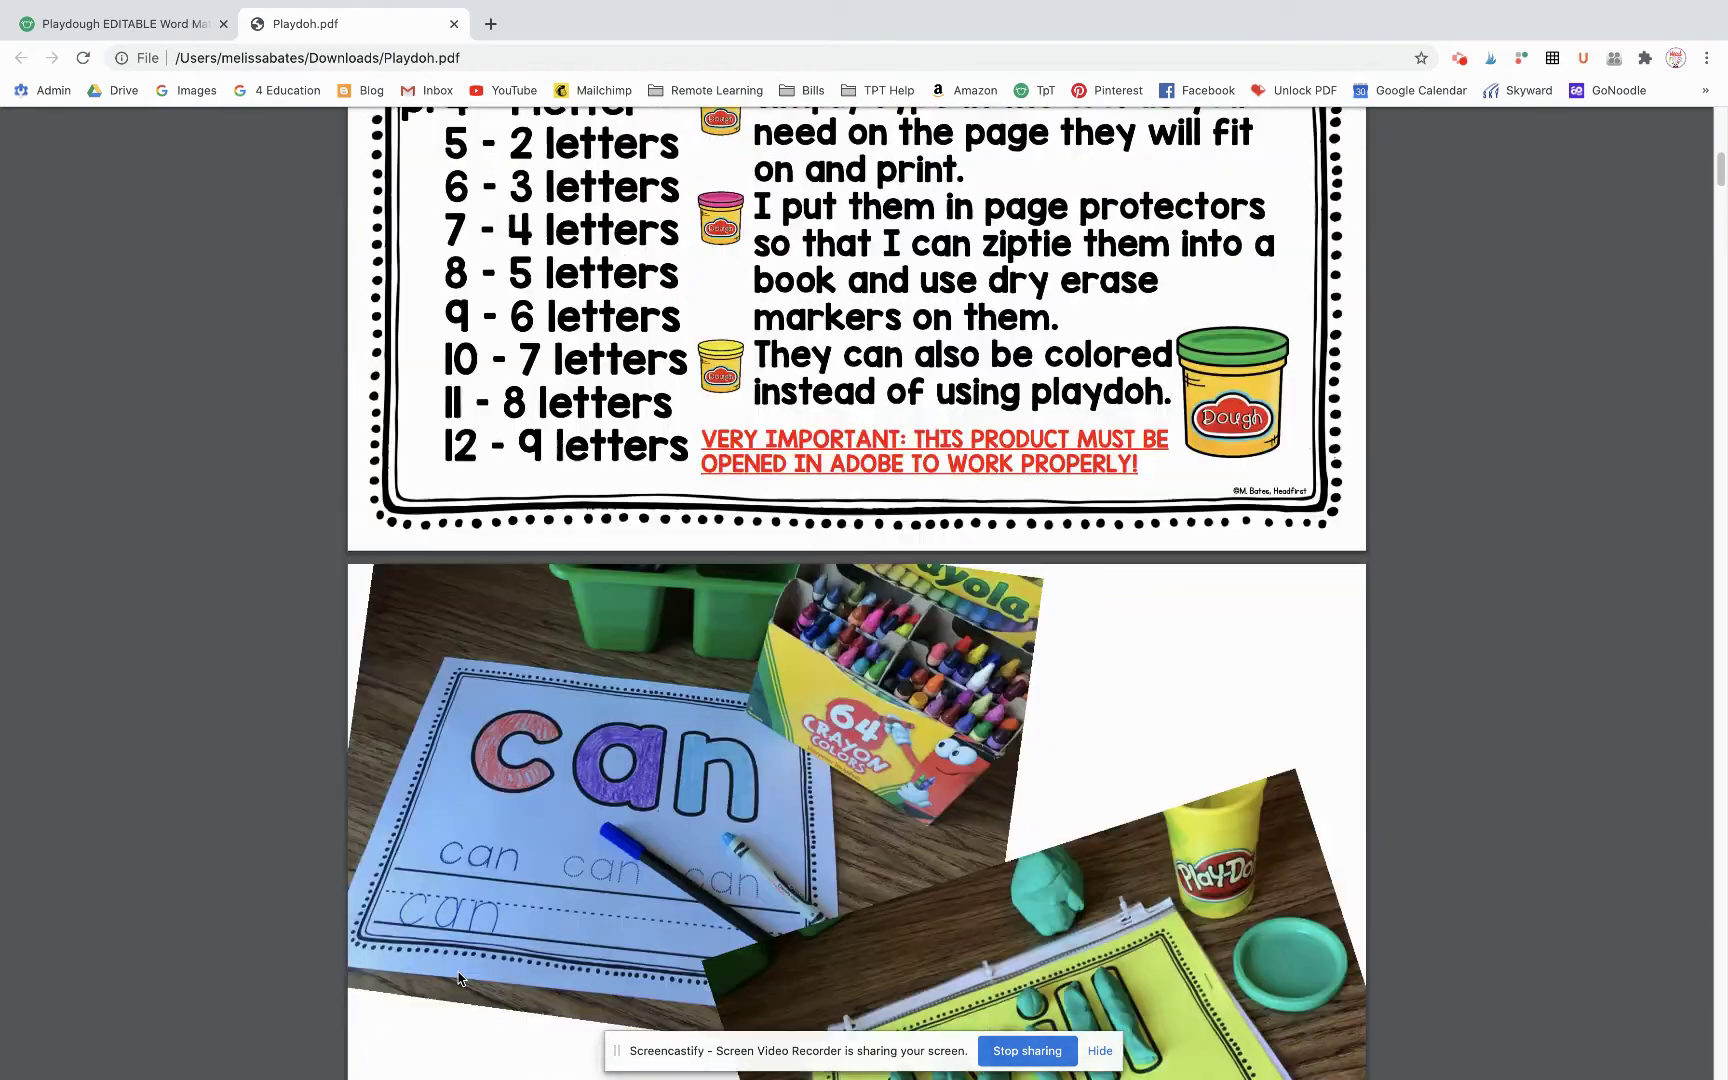
scroll(460, 978, up, 4)
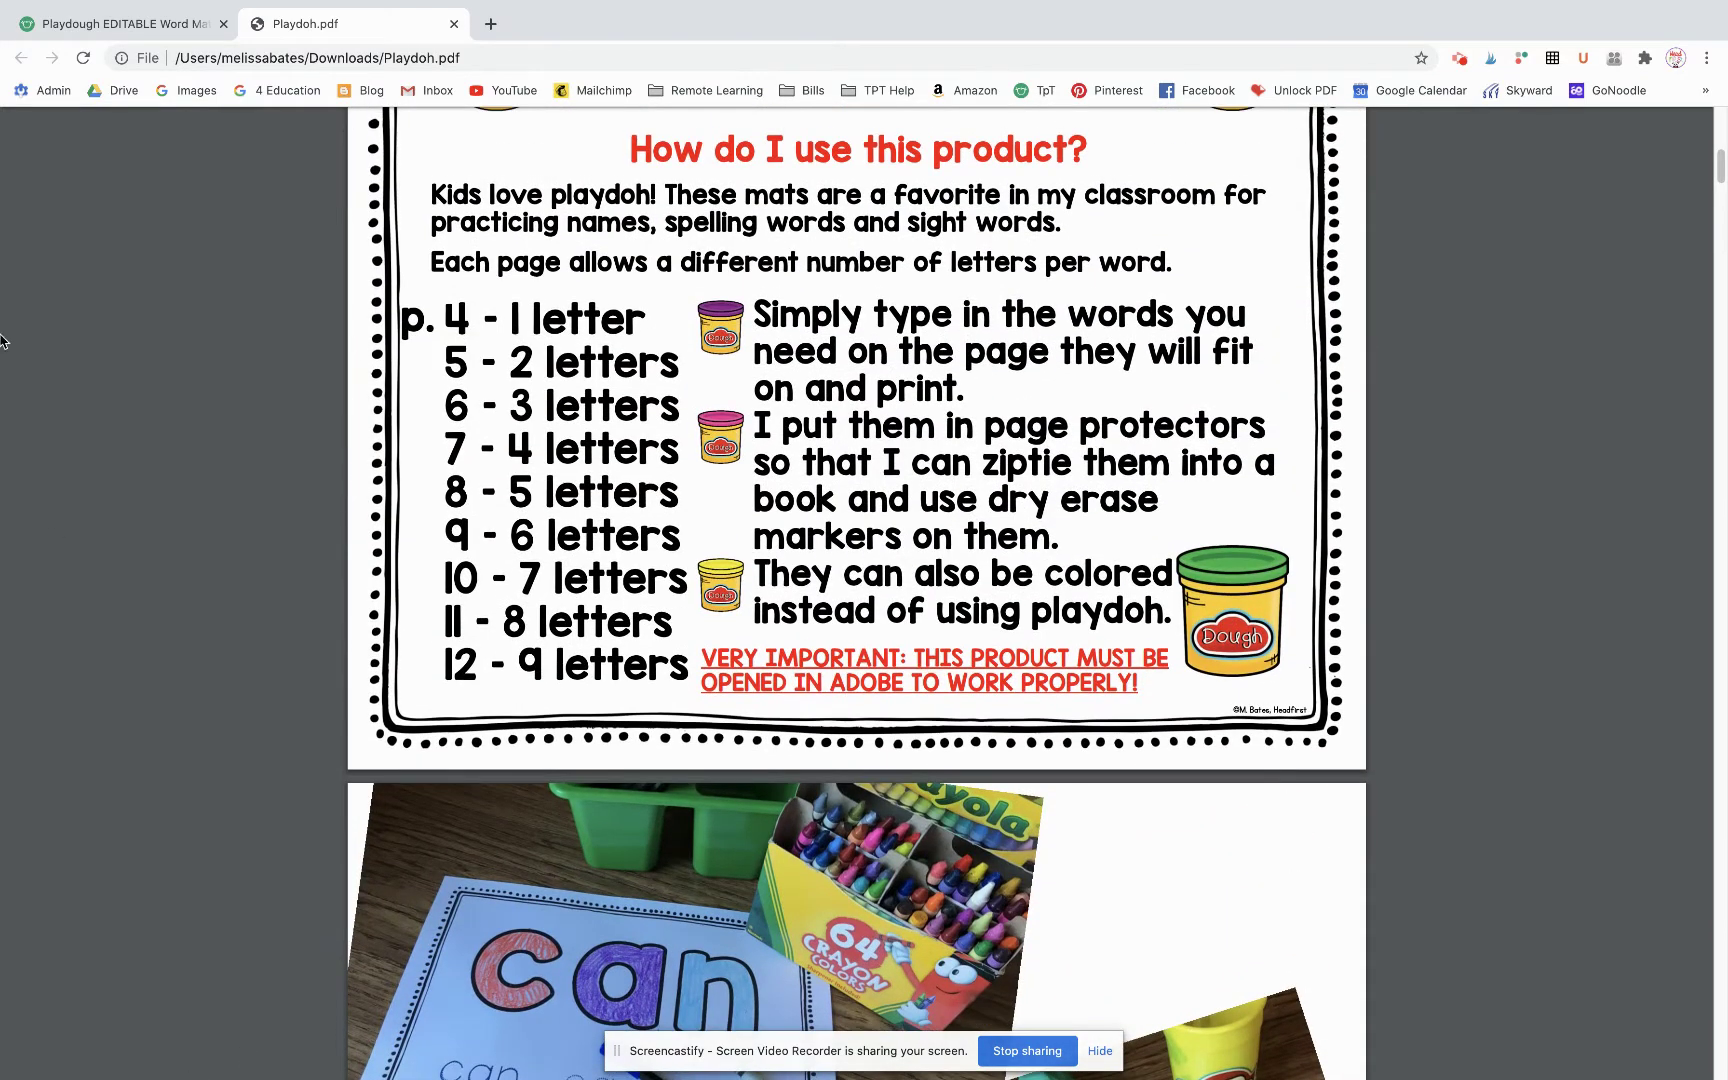
Return to the product page, take Chrome out of full screen, and show Finder's Downloads folder in full screen
click(66, 23)
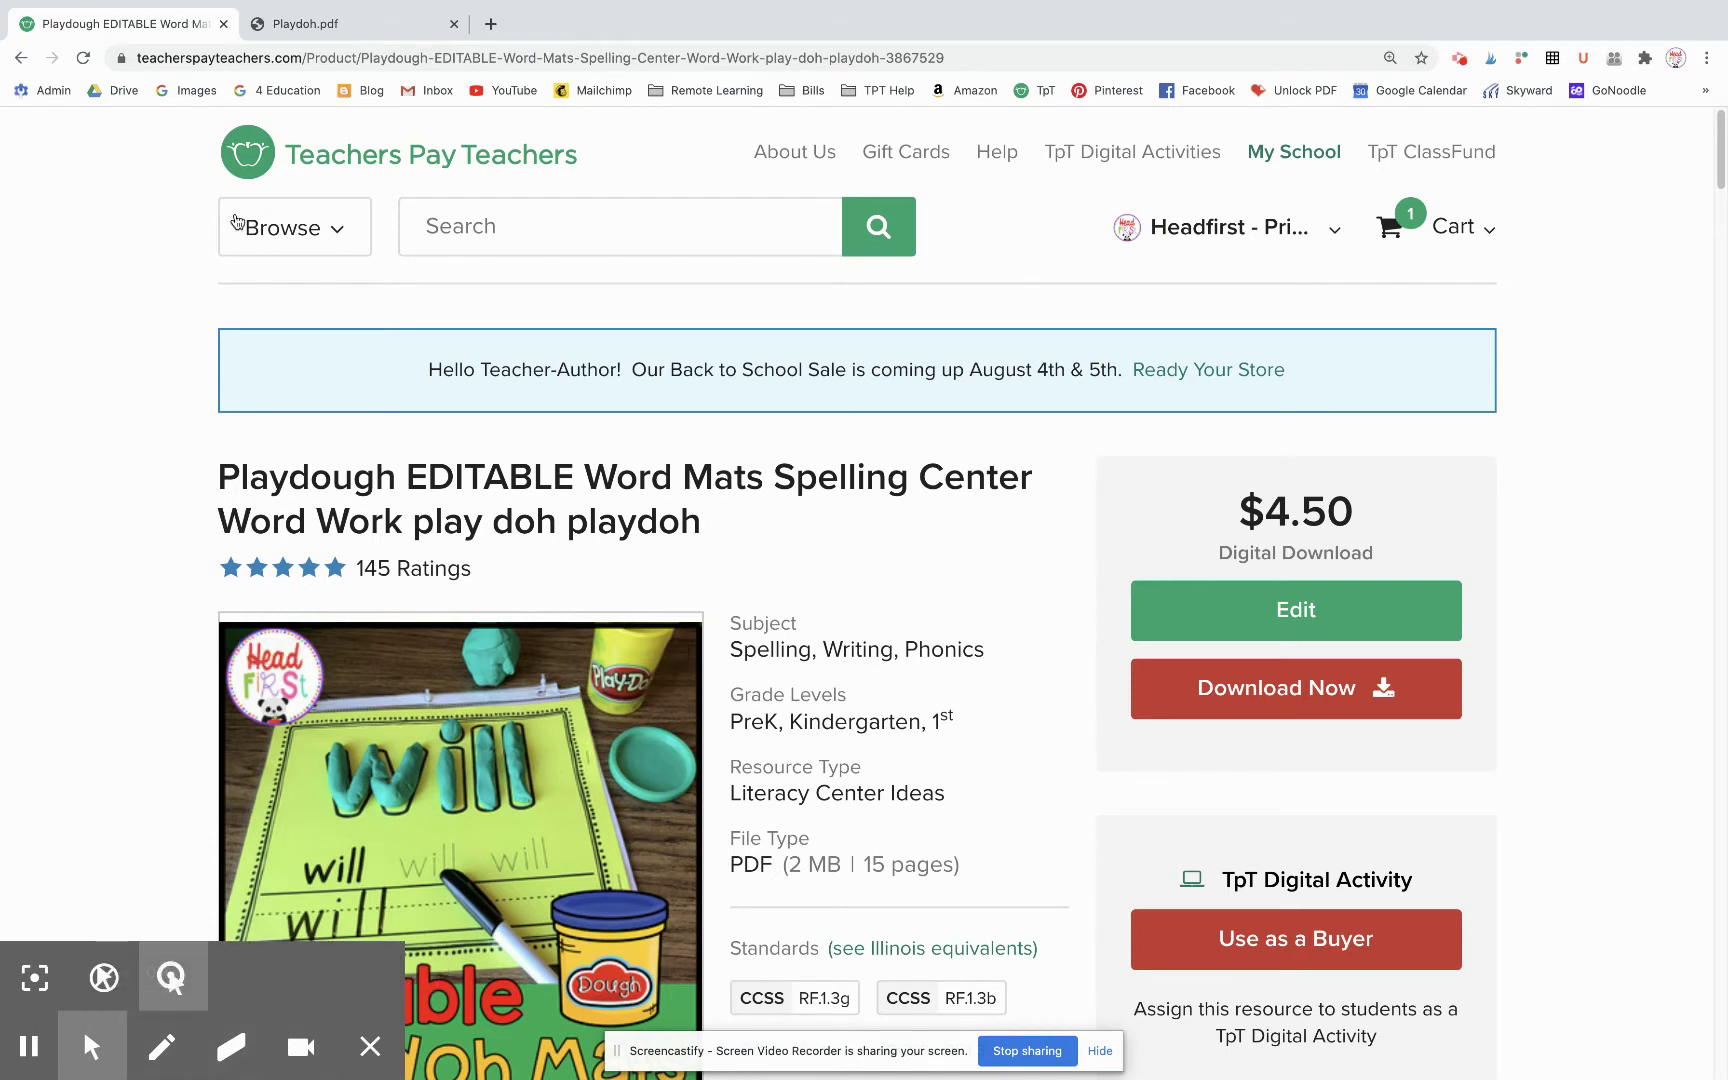
mouse_move(88, 5)
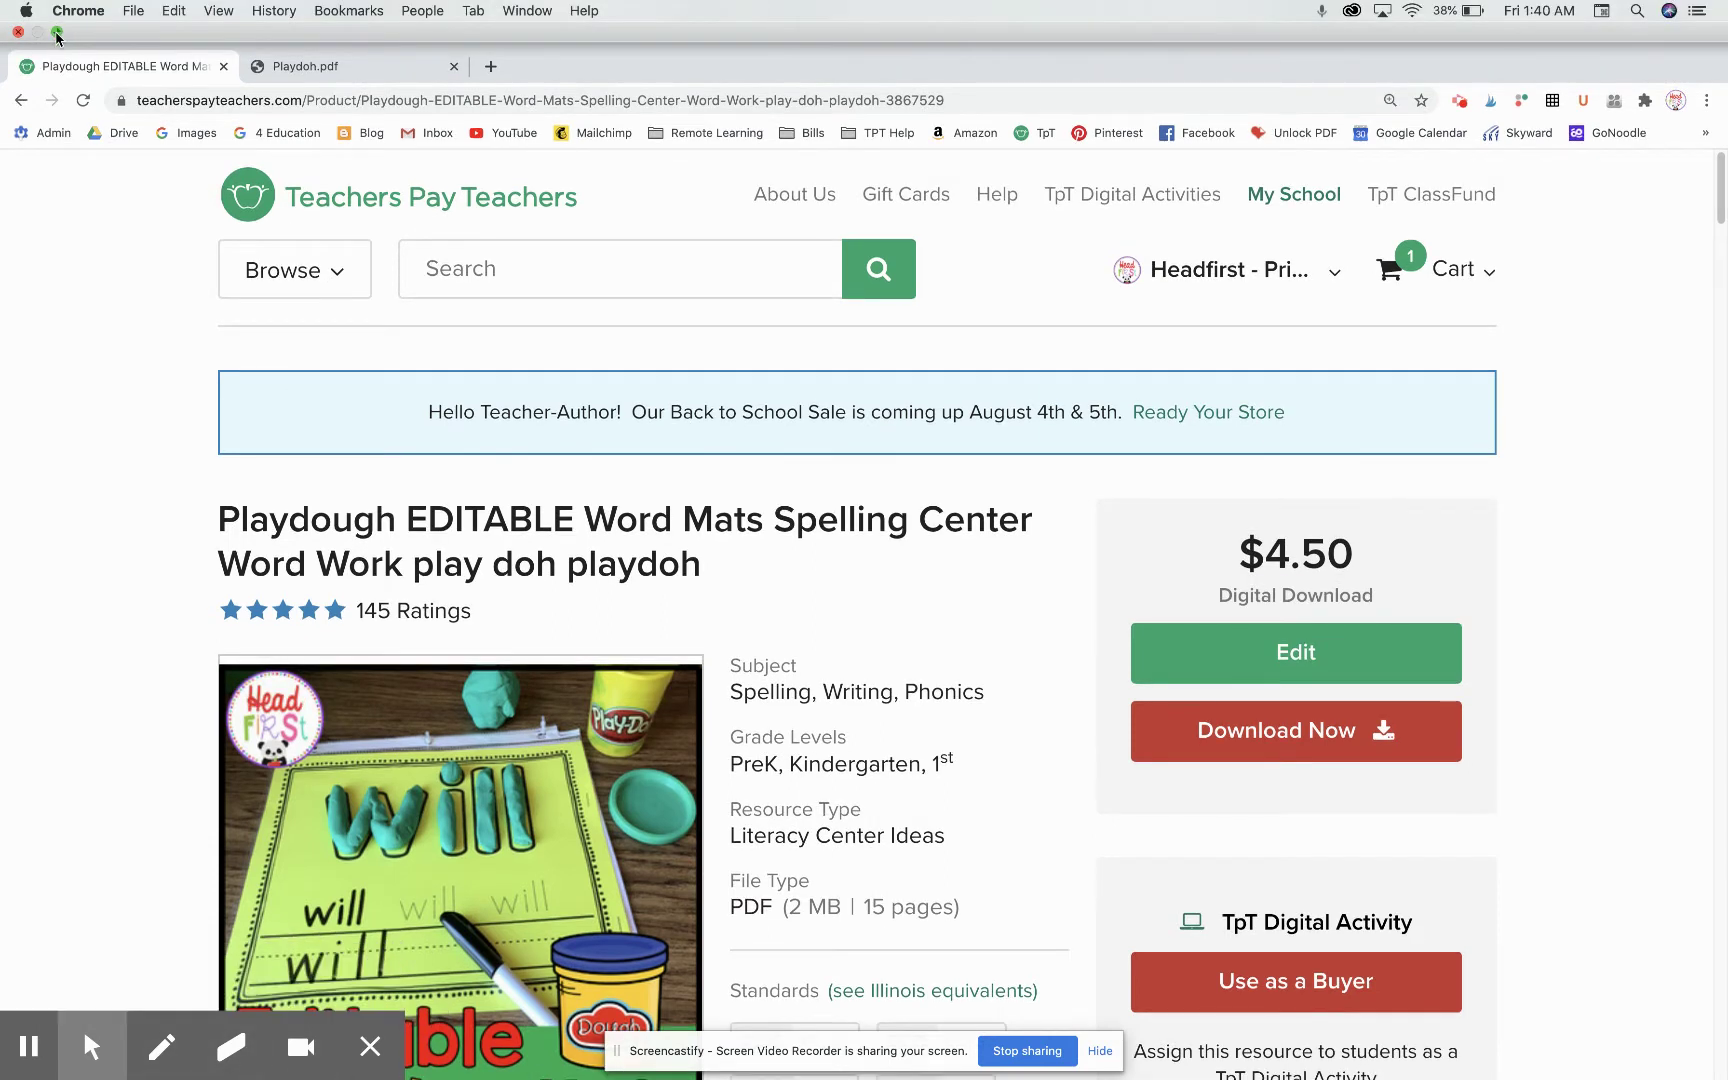
click(57, 32)
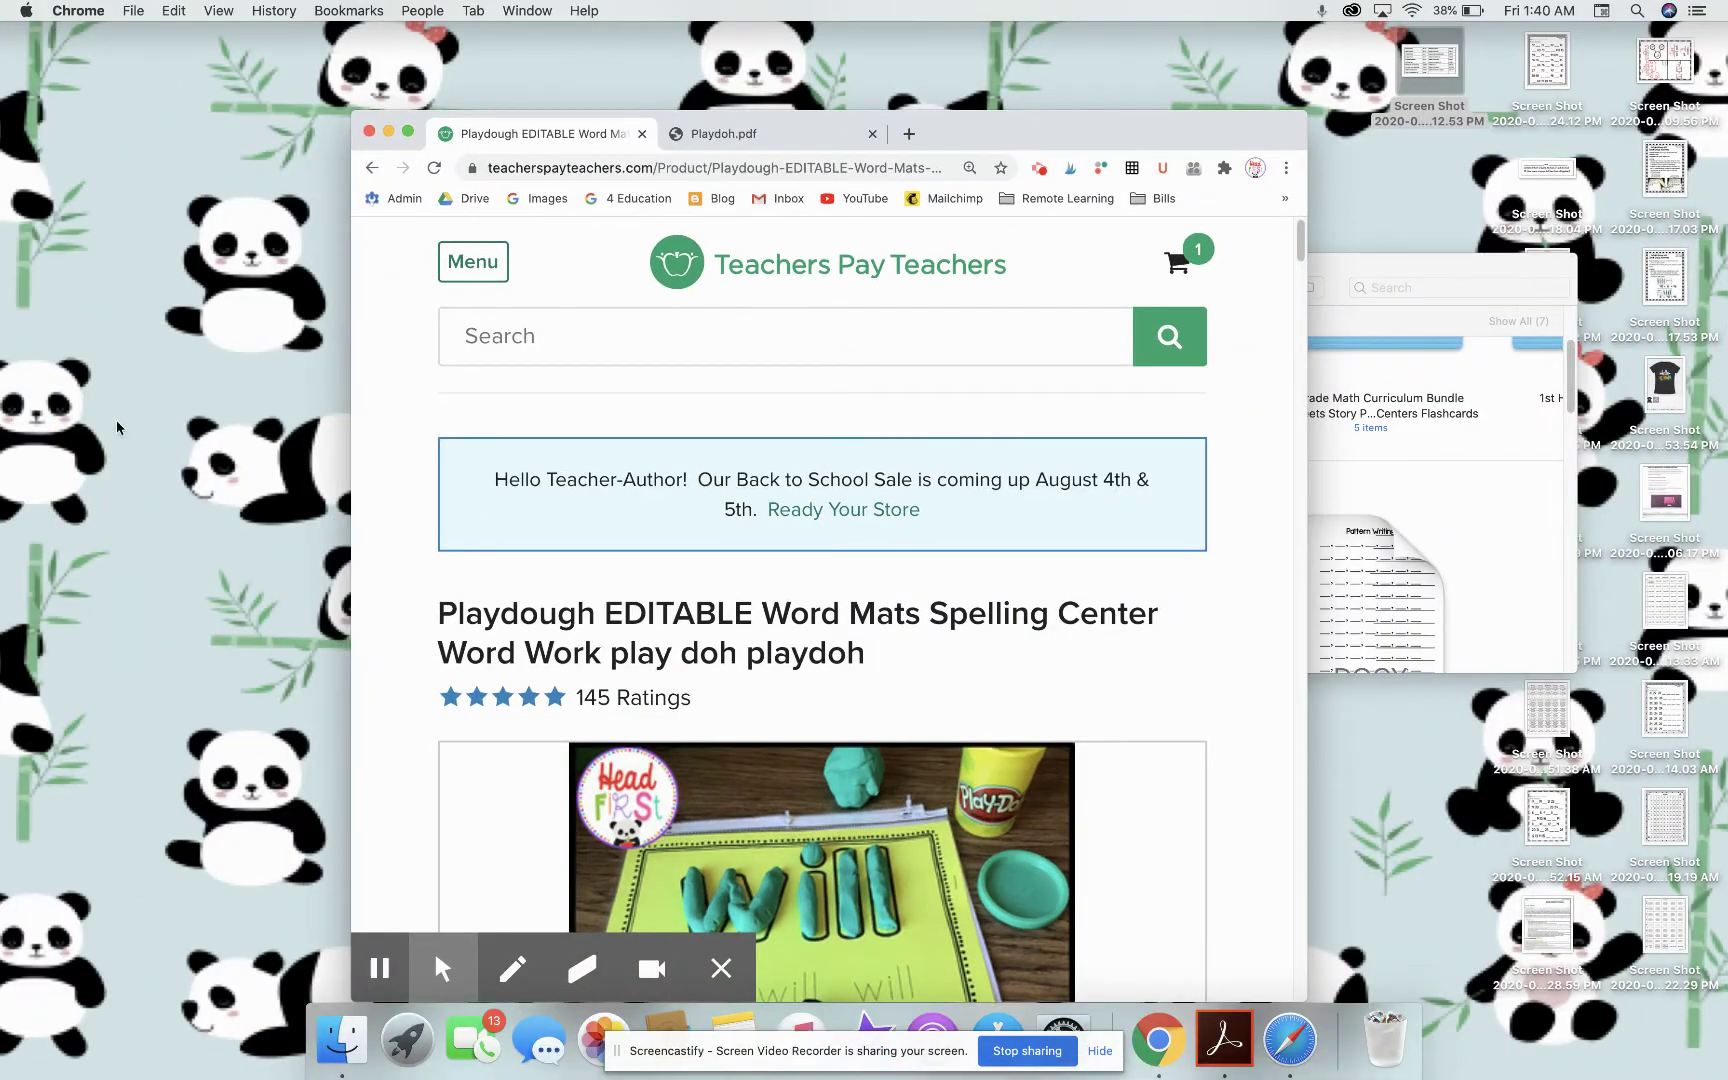
click(443, 968)
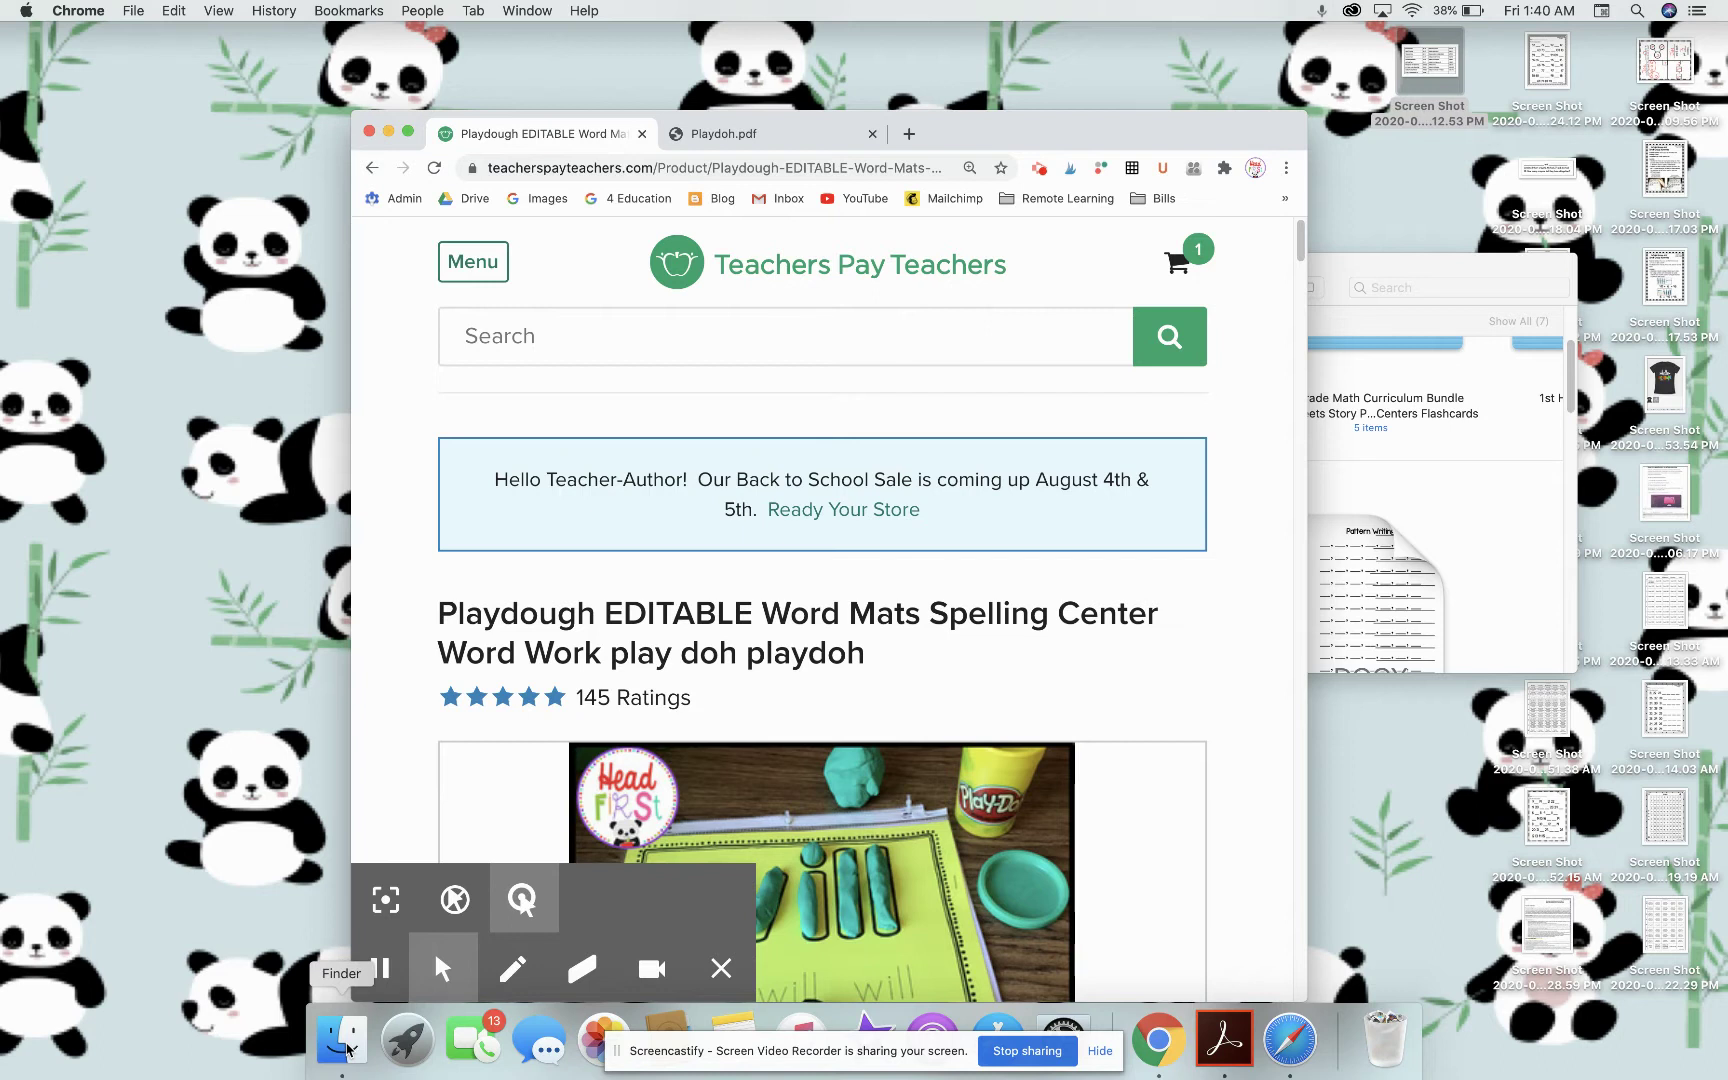
click(348, 1049)
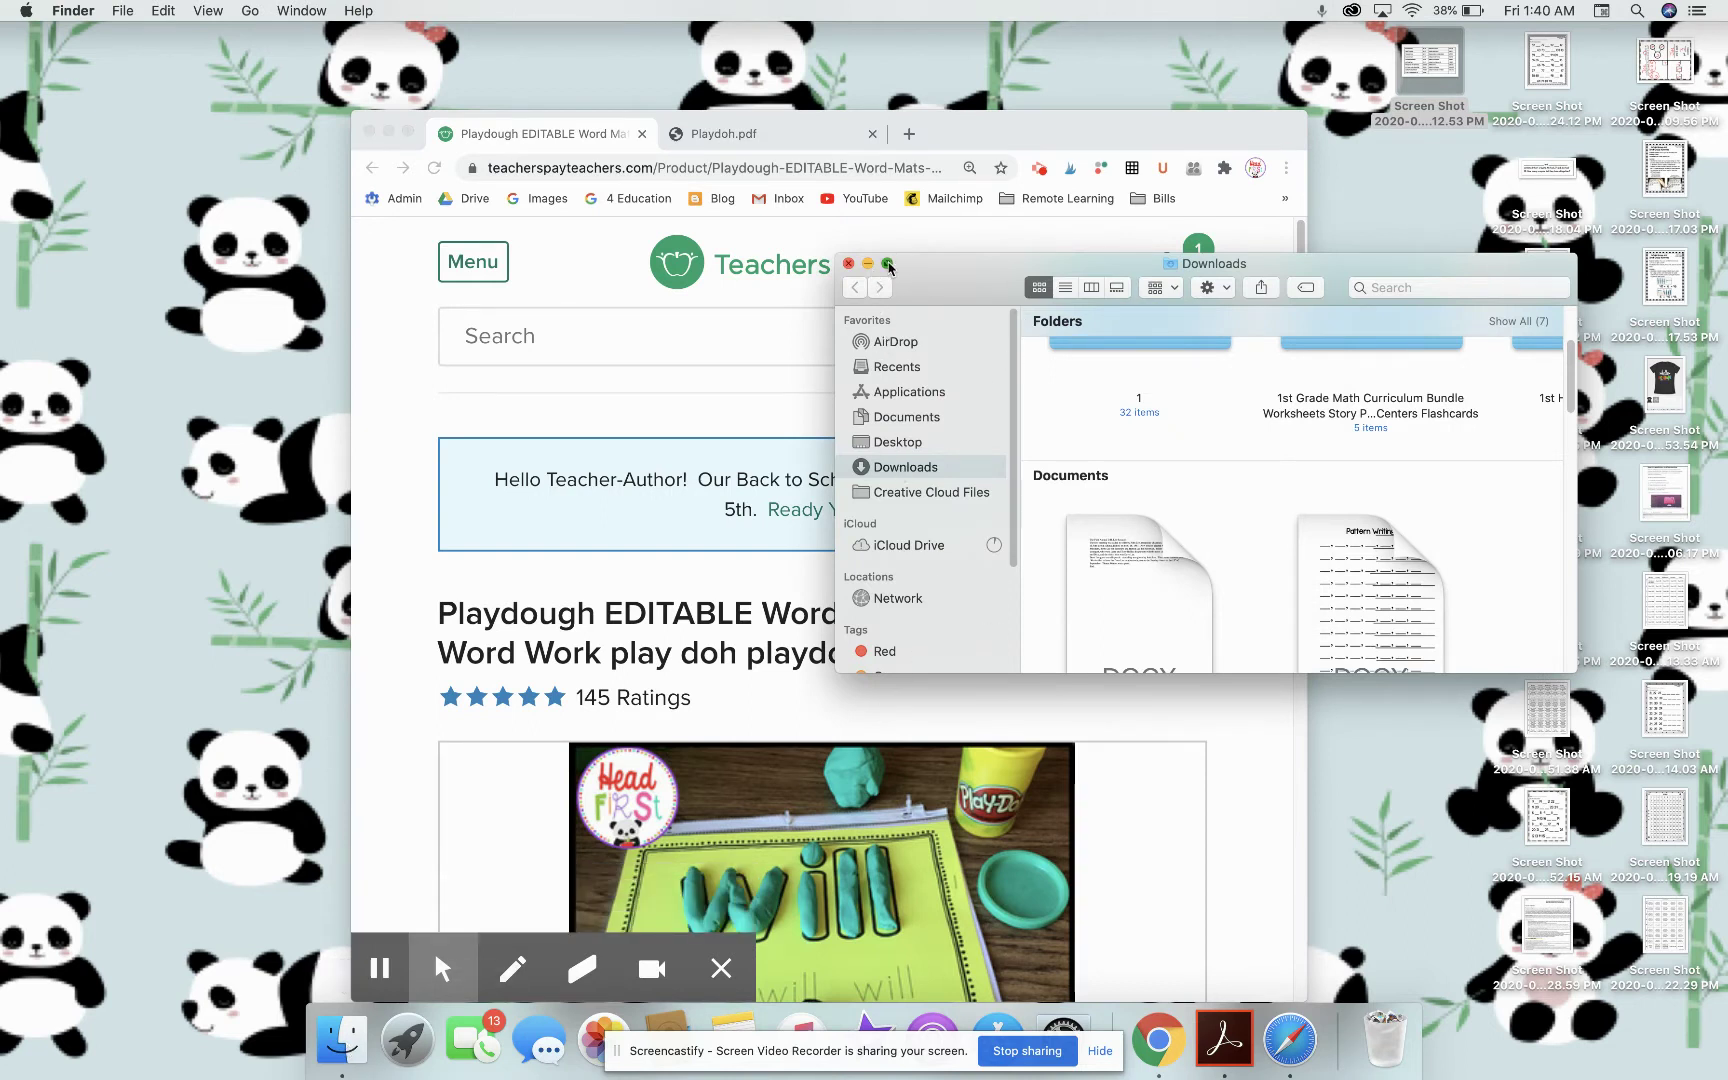
click(888, 264)
Find Playdoh.pdf among the PDF documents in Downloads and open it in Adobe Acrobat
scroll(993, 597, down, 5)
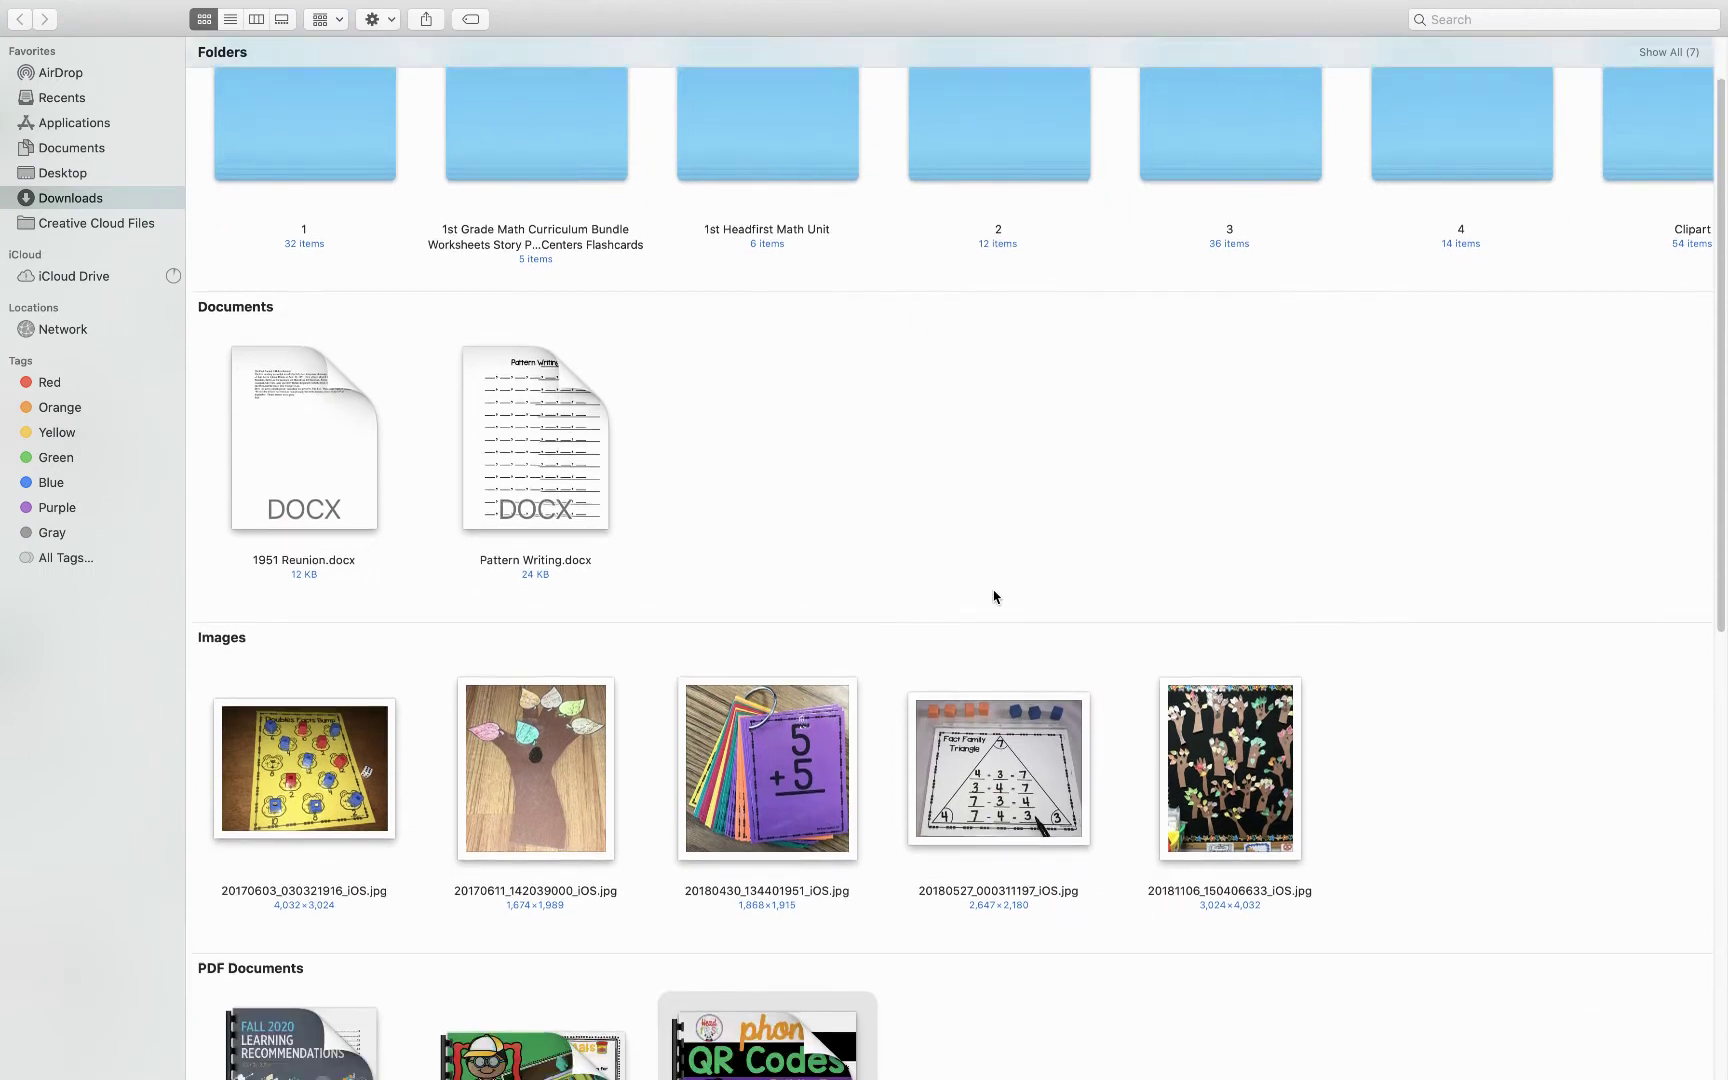
scroll(993, 597, down, 2)
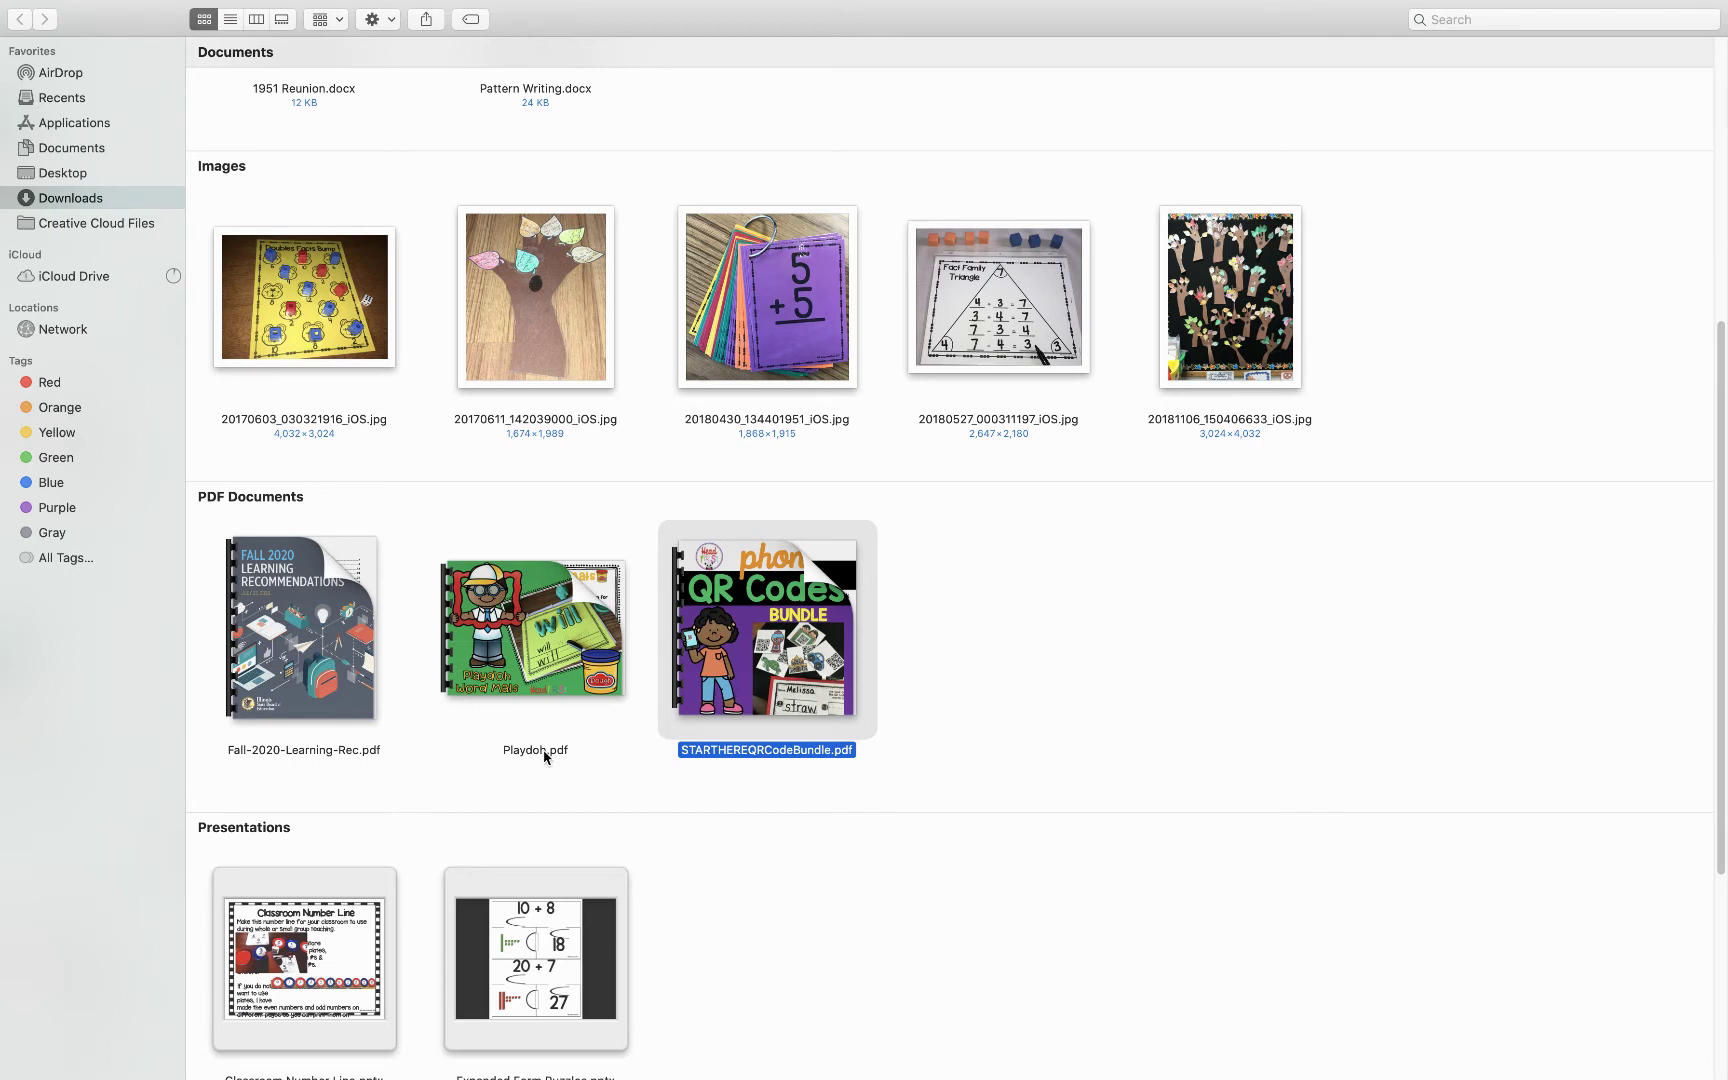
mouse_move(535, 647)
scroll(535, 636, down, 1)
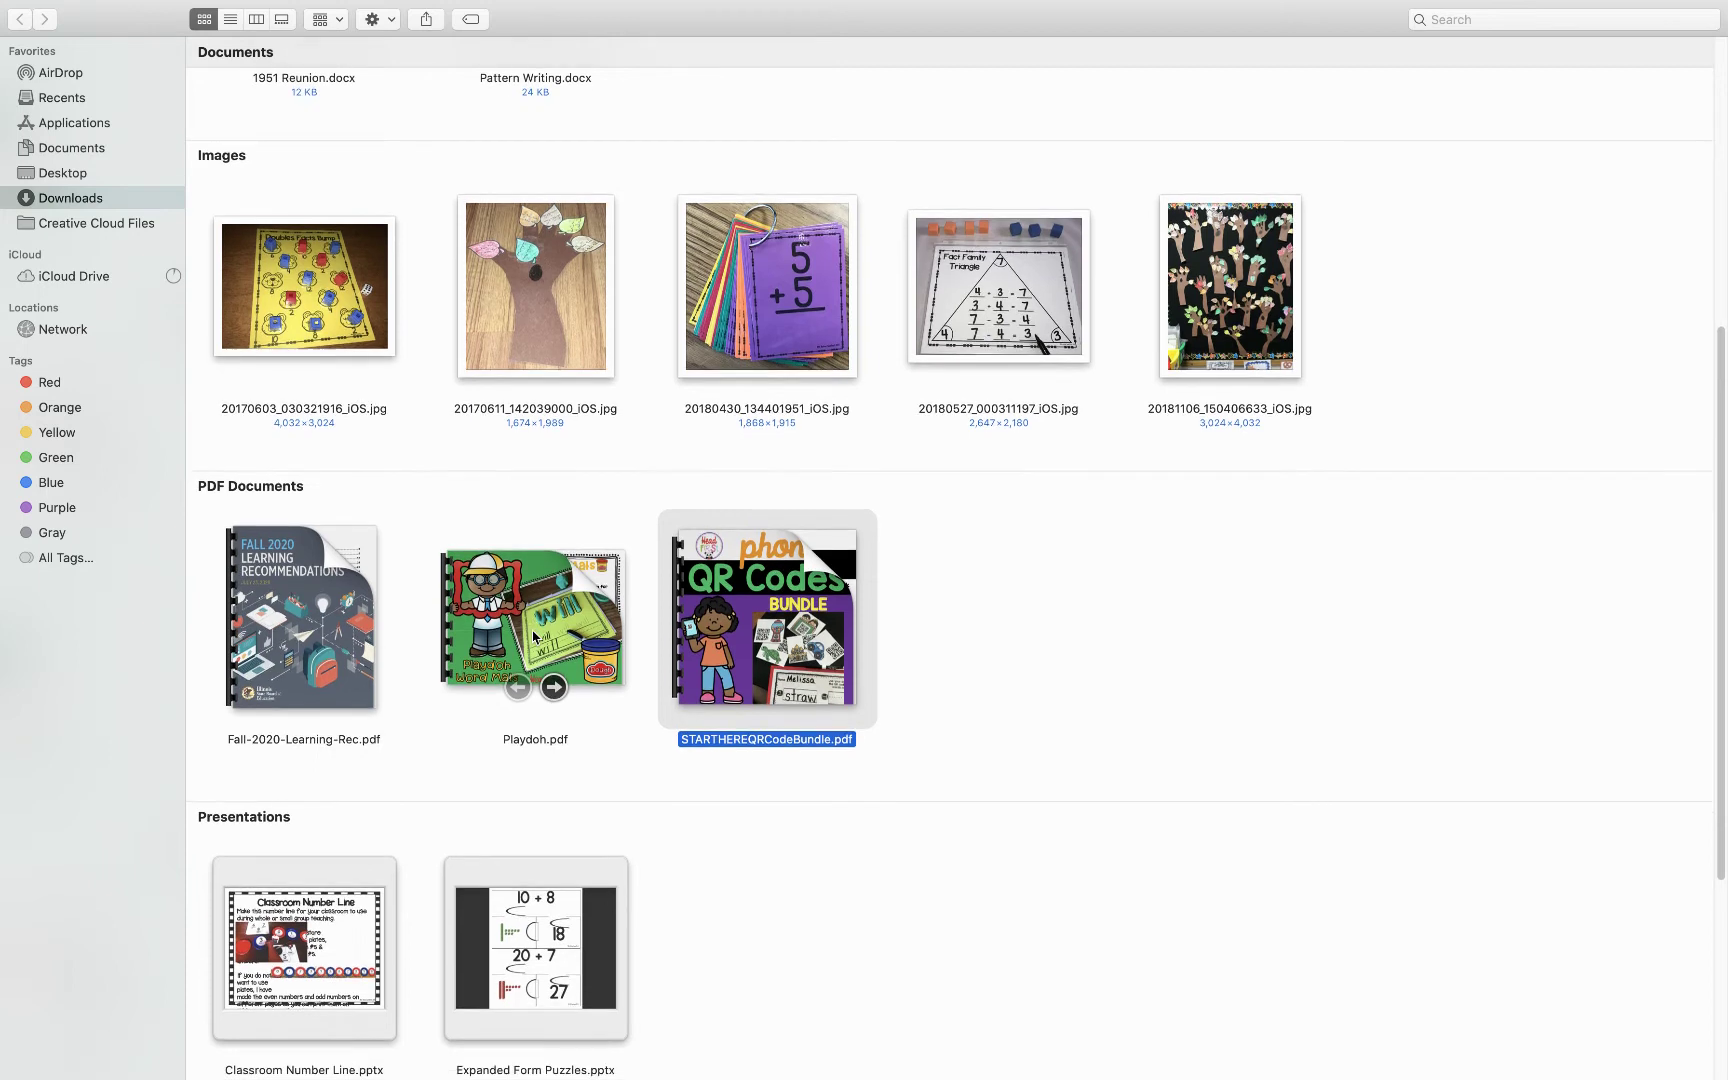
right_click(535, 636)
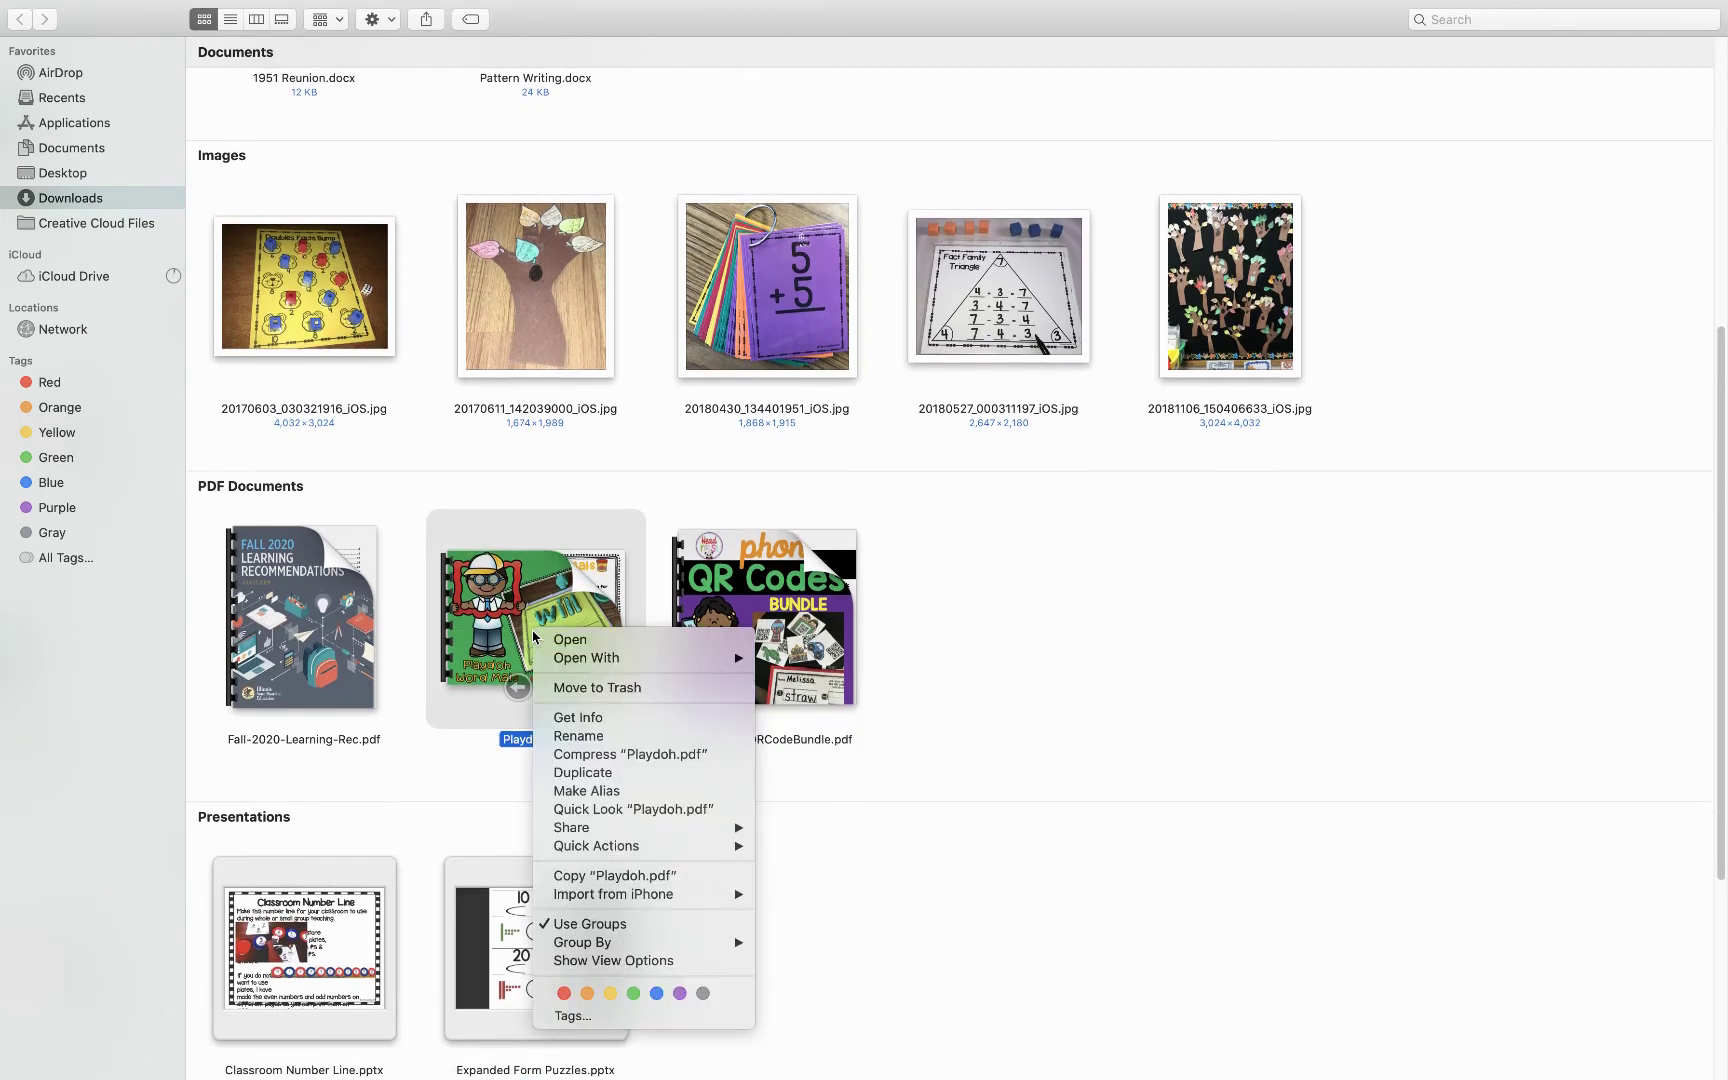
mouse_move(565, 662)
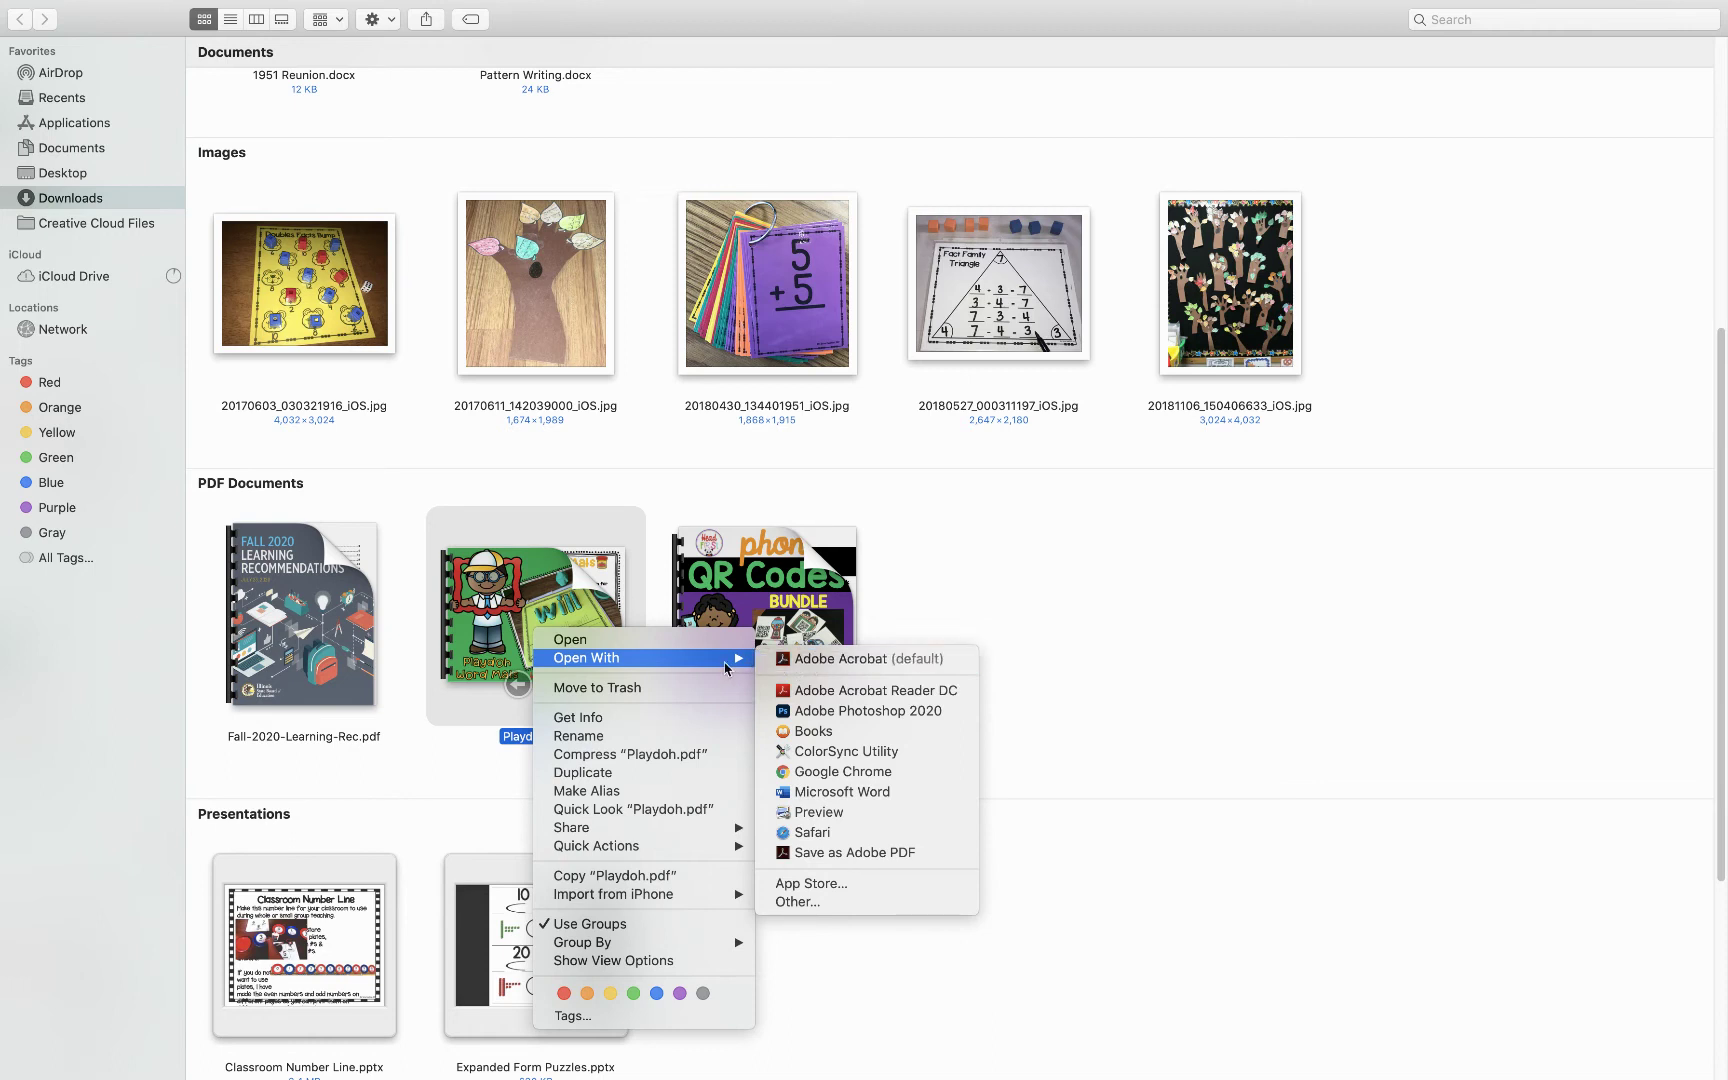
click(506, 595)
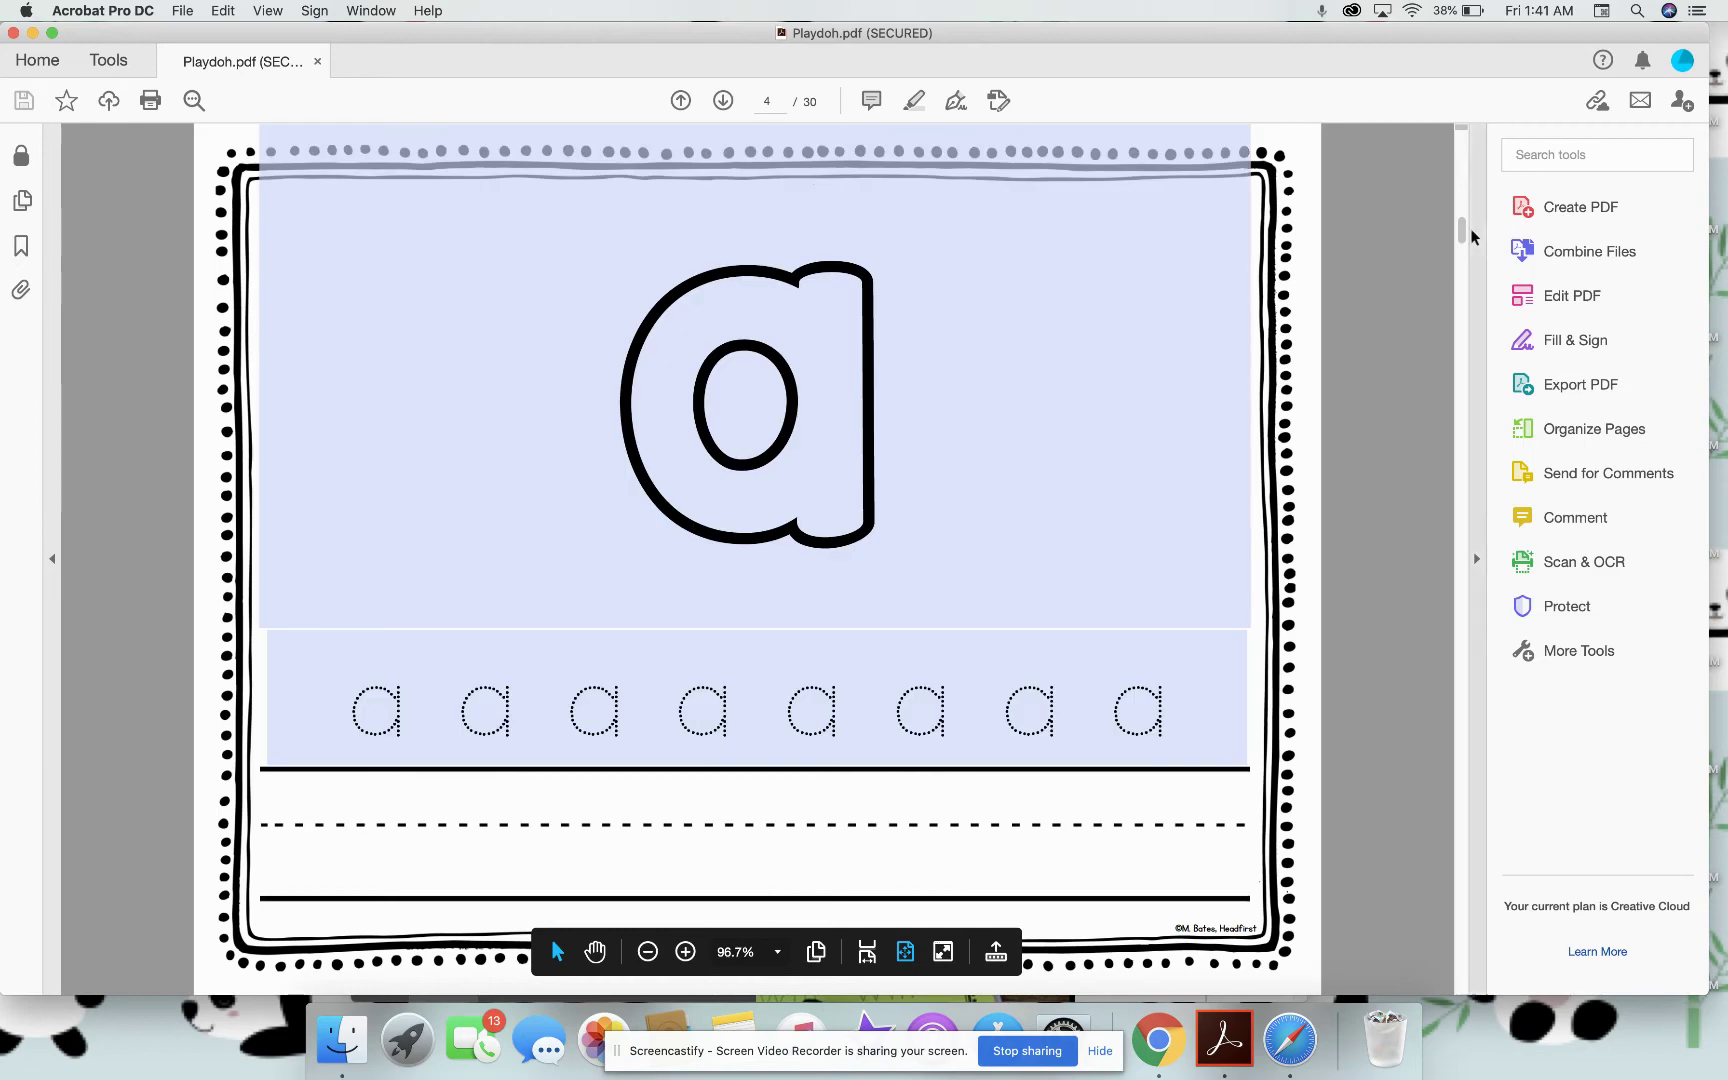
Add the letters fjkd after the large outlined a on page 4
drag(1463, 232, 1463, 141)
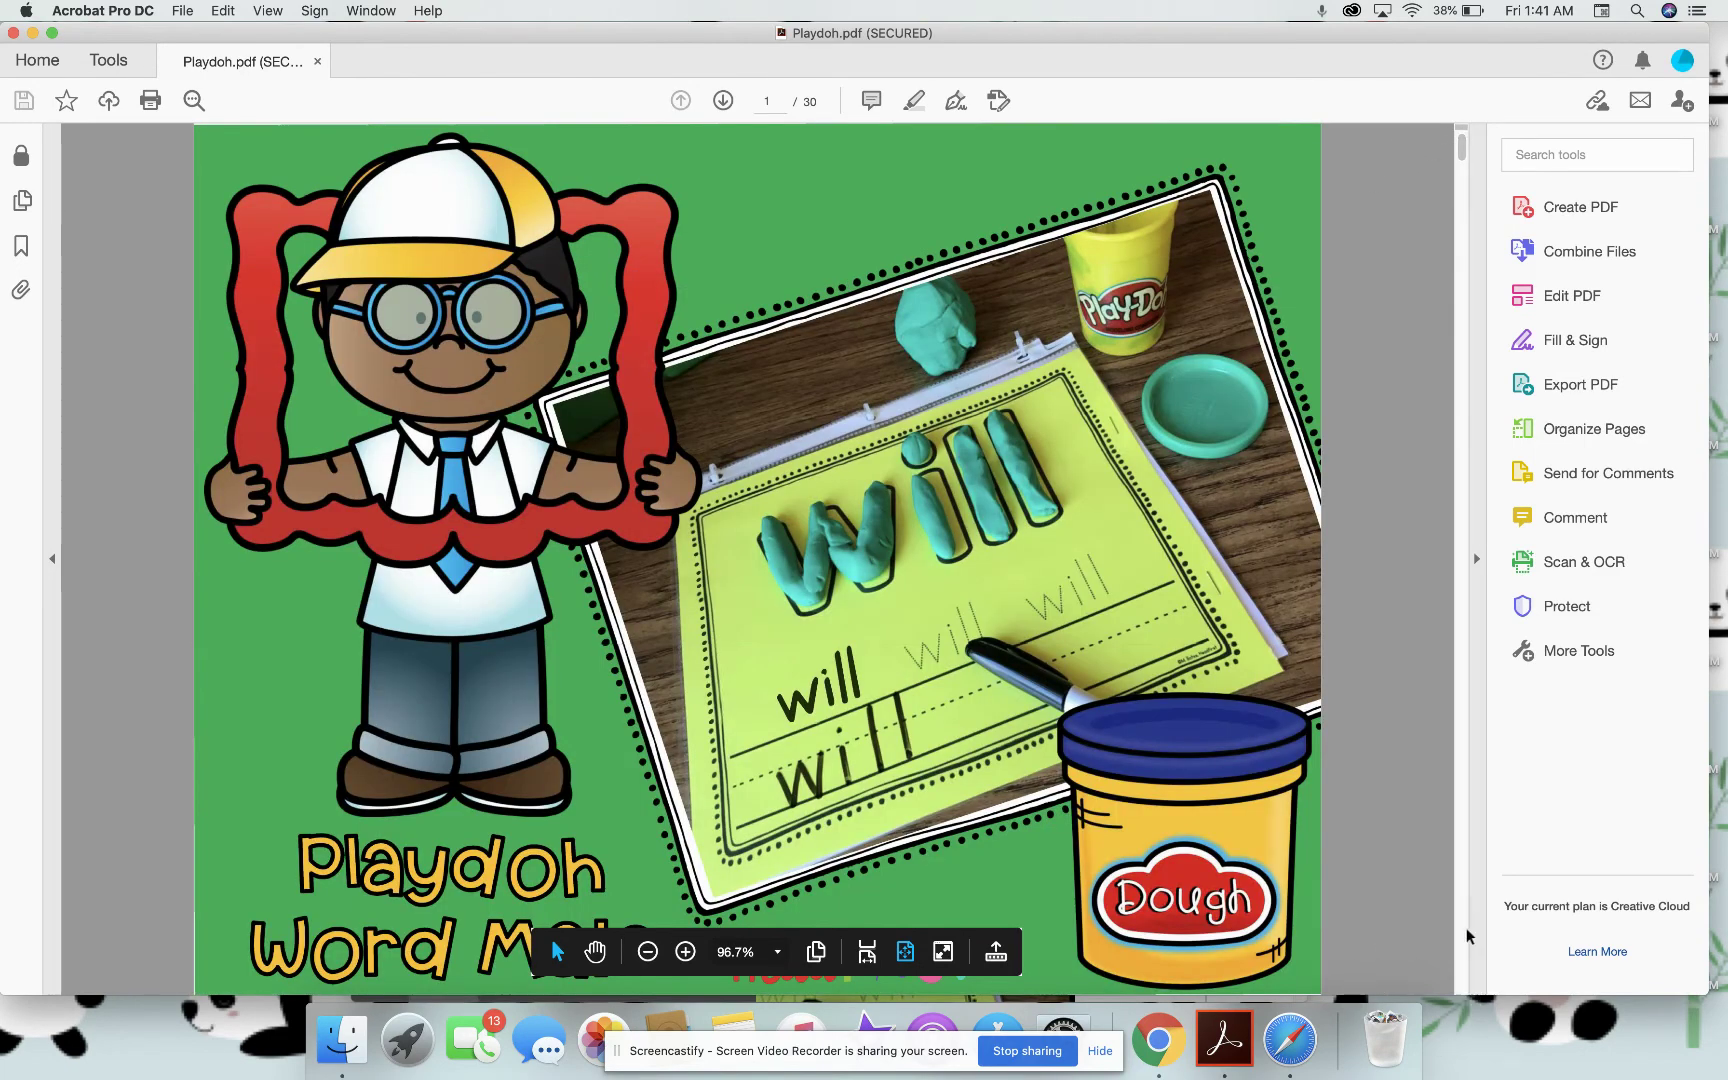
scroll(1462, 933, down, 2)
scroll(1462, 933, down, 2)
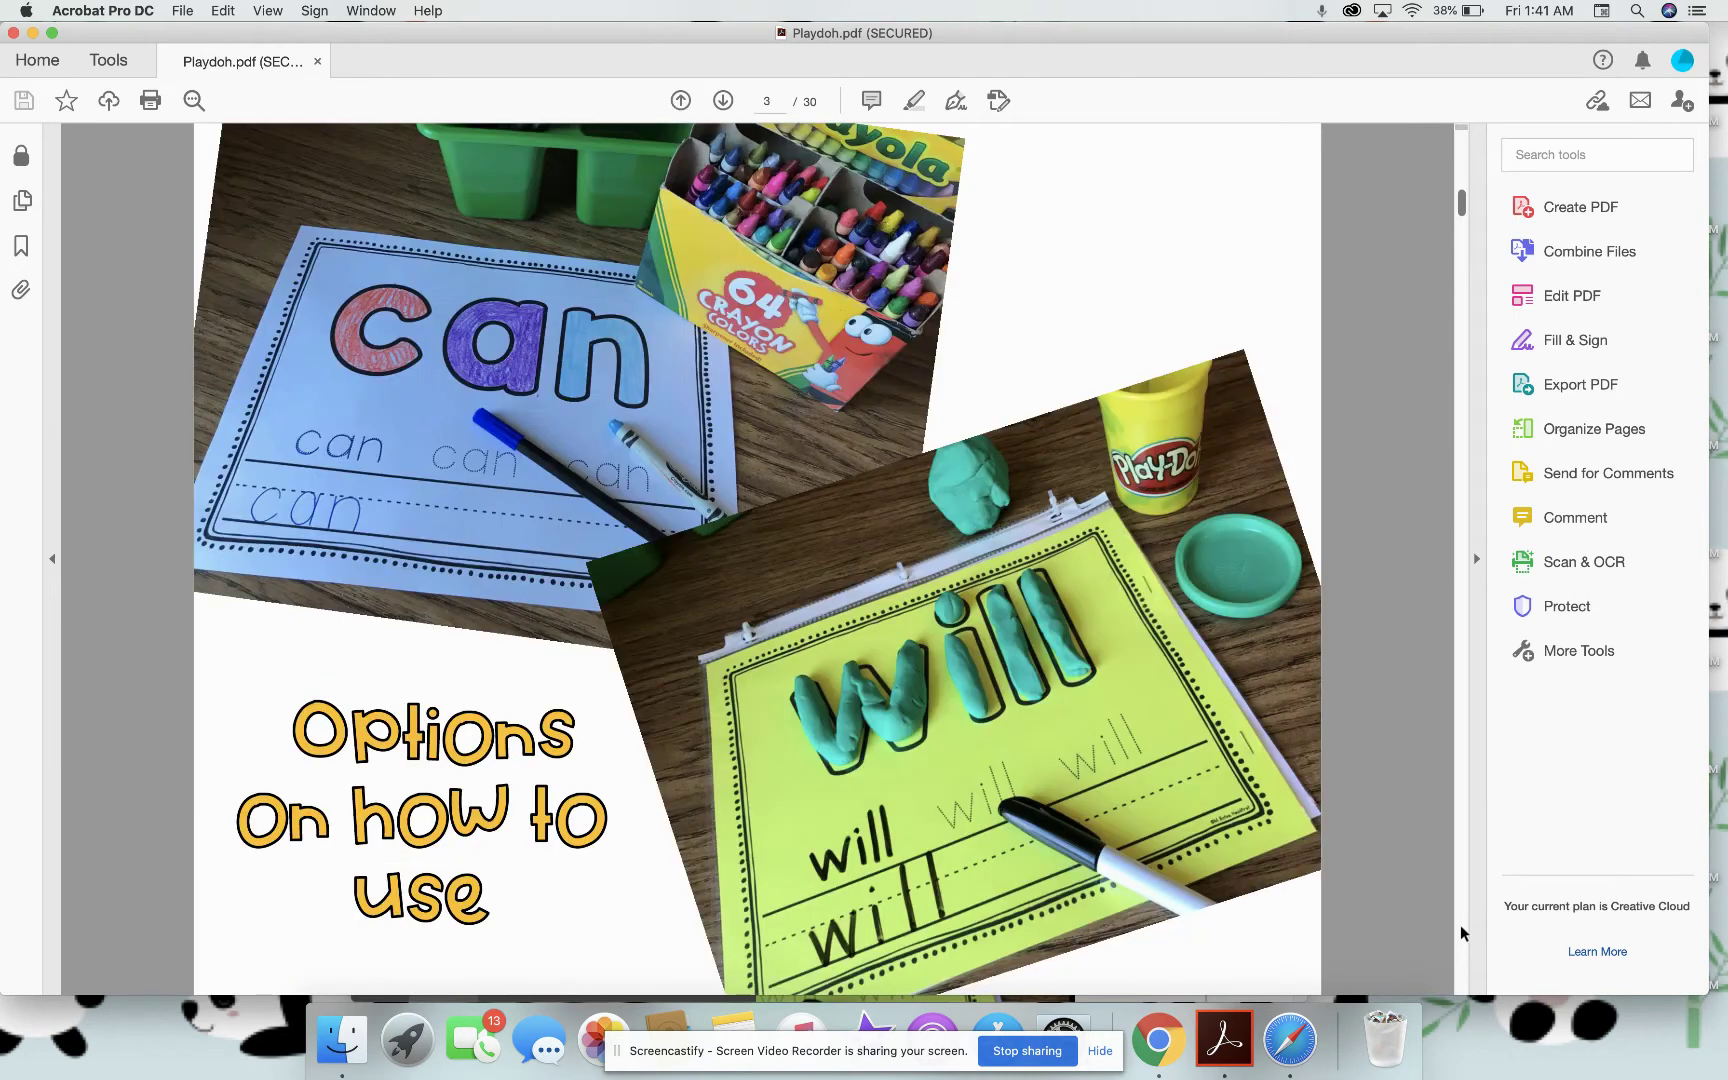
scroll(1462, 933, down, 2)
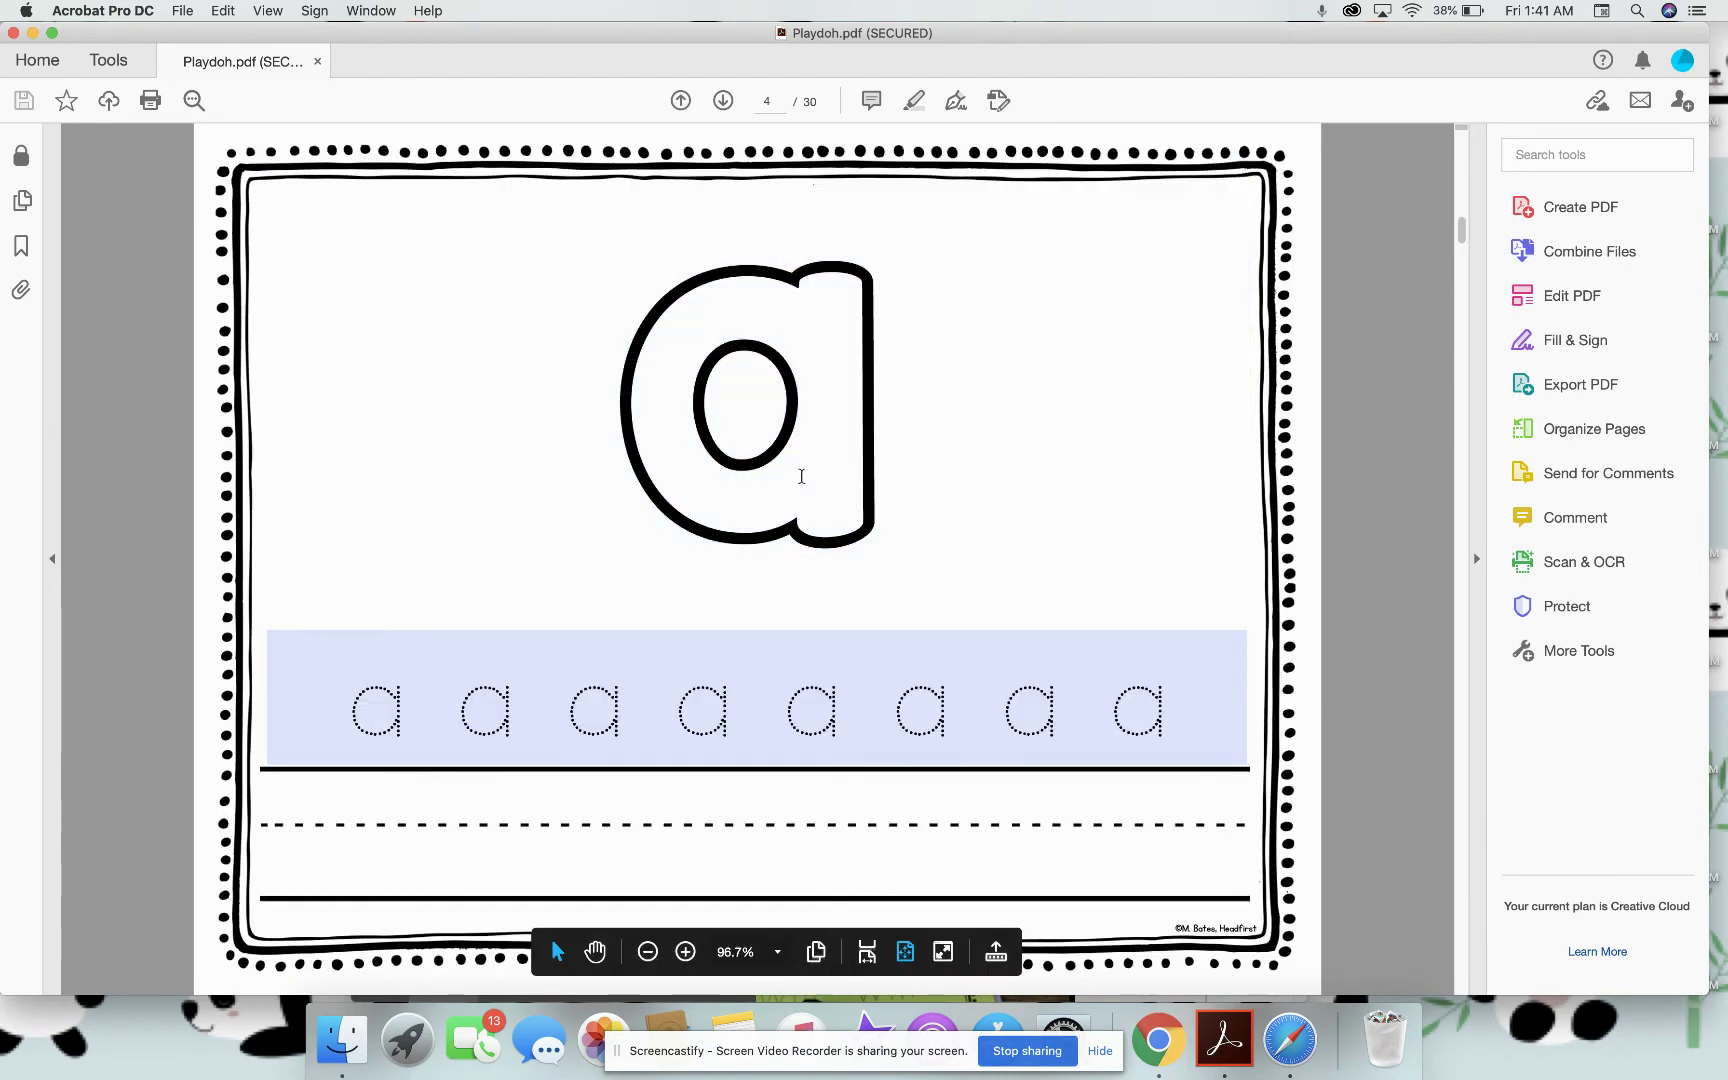
text(fj)
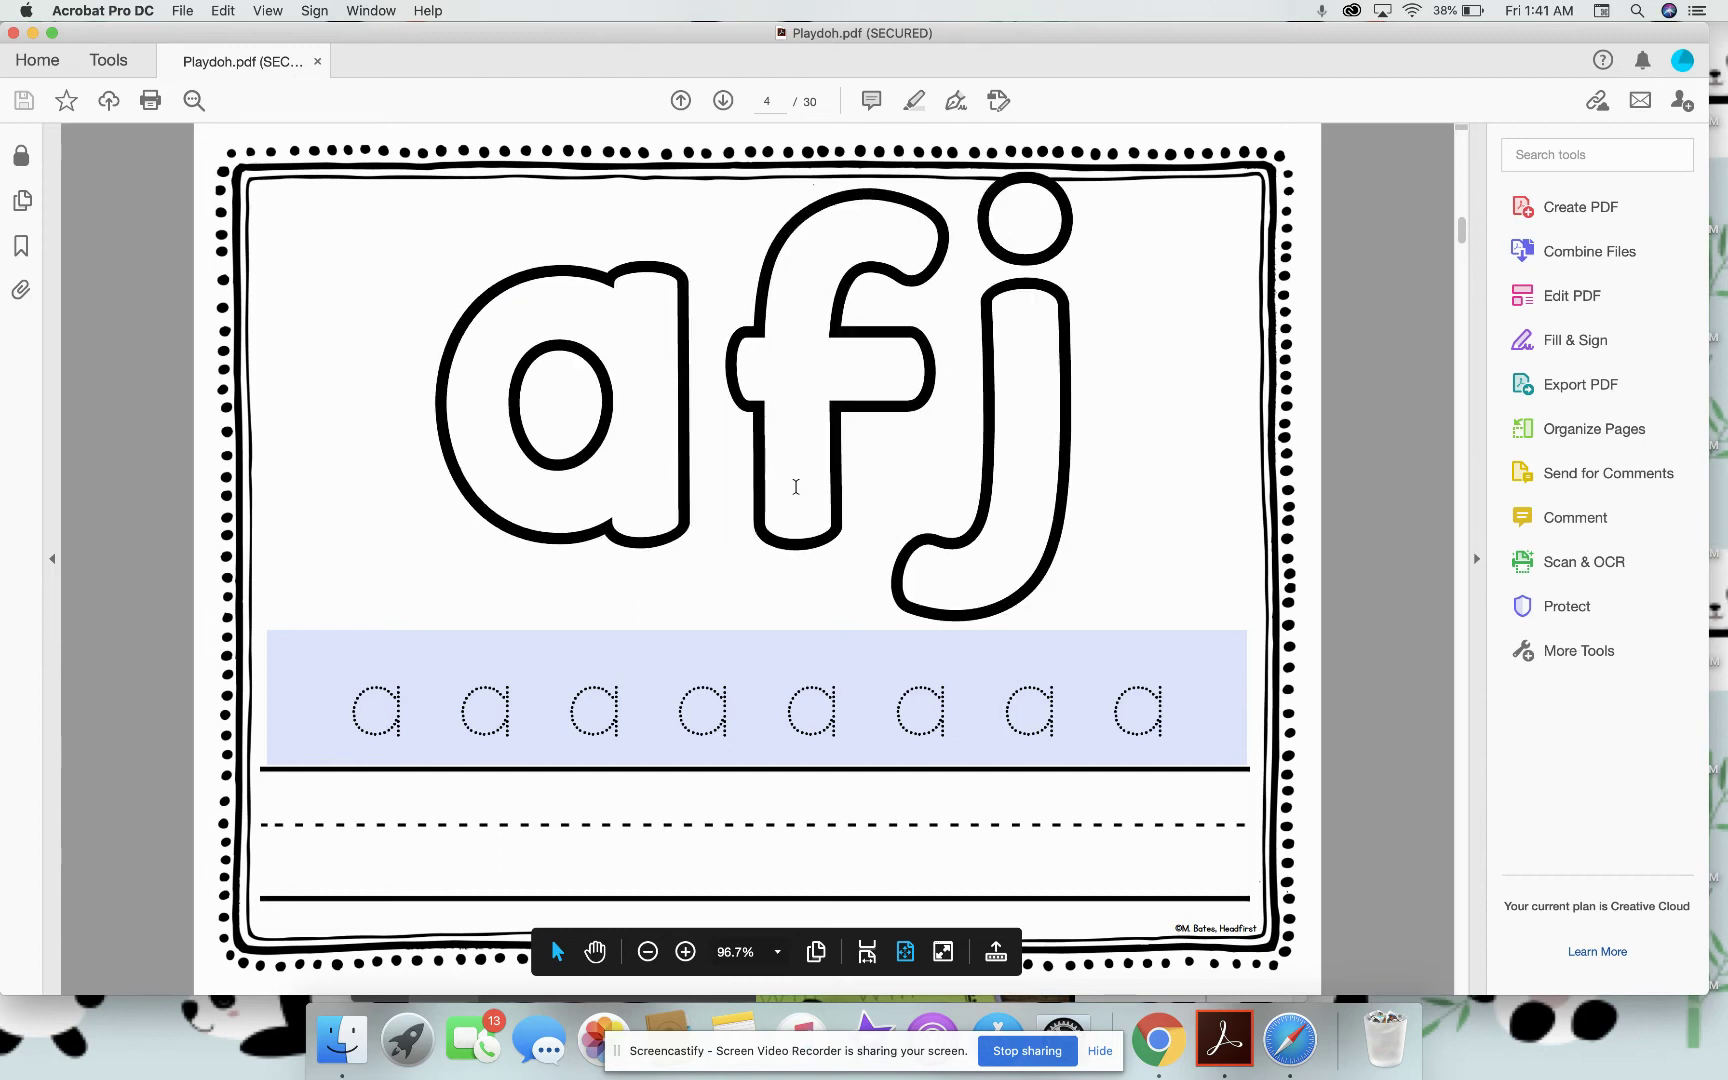
text(kd)
Clear the large outlined letter field on page 4 and enter d
key(BackSpace)
key(BackSpace)
key(BackSpace)
key(BackSpace)
key(BackSpace)
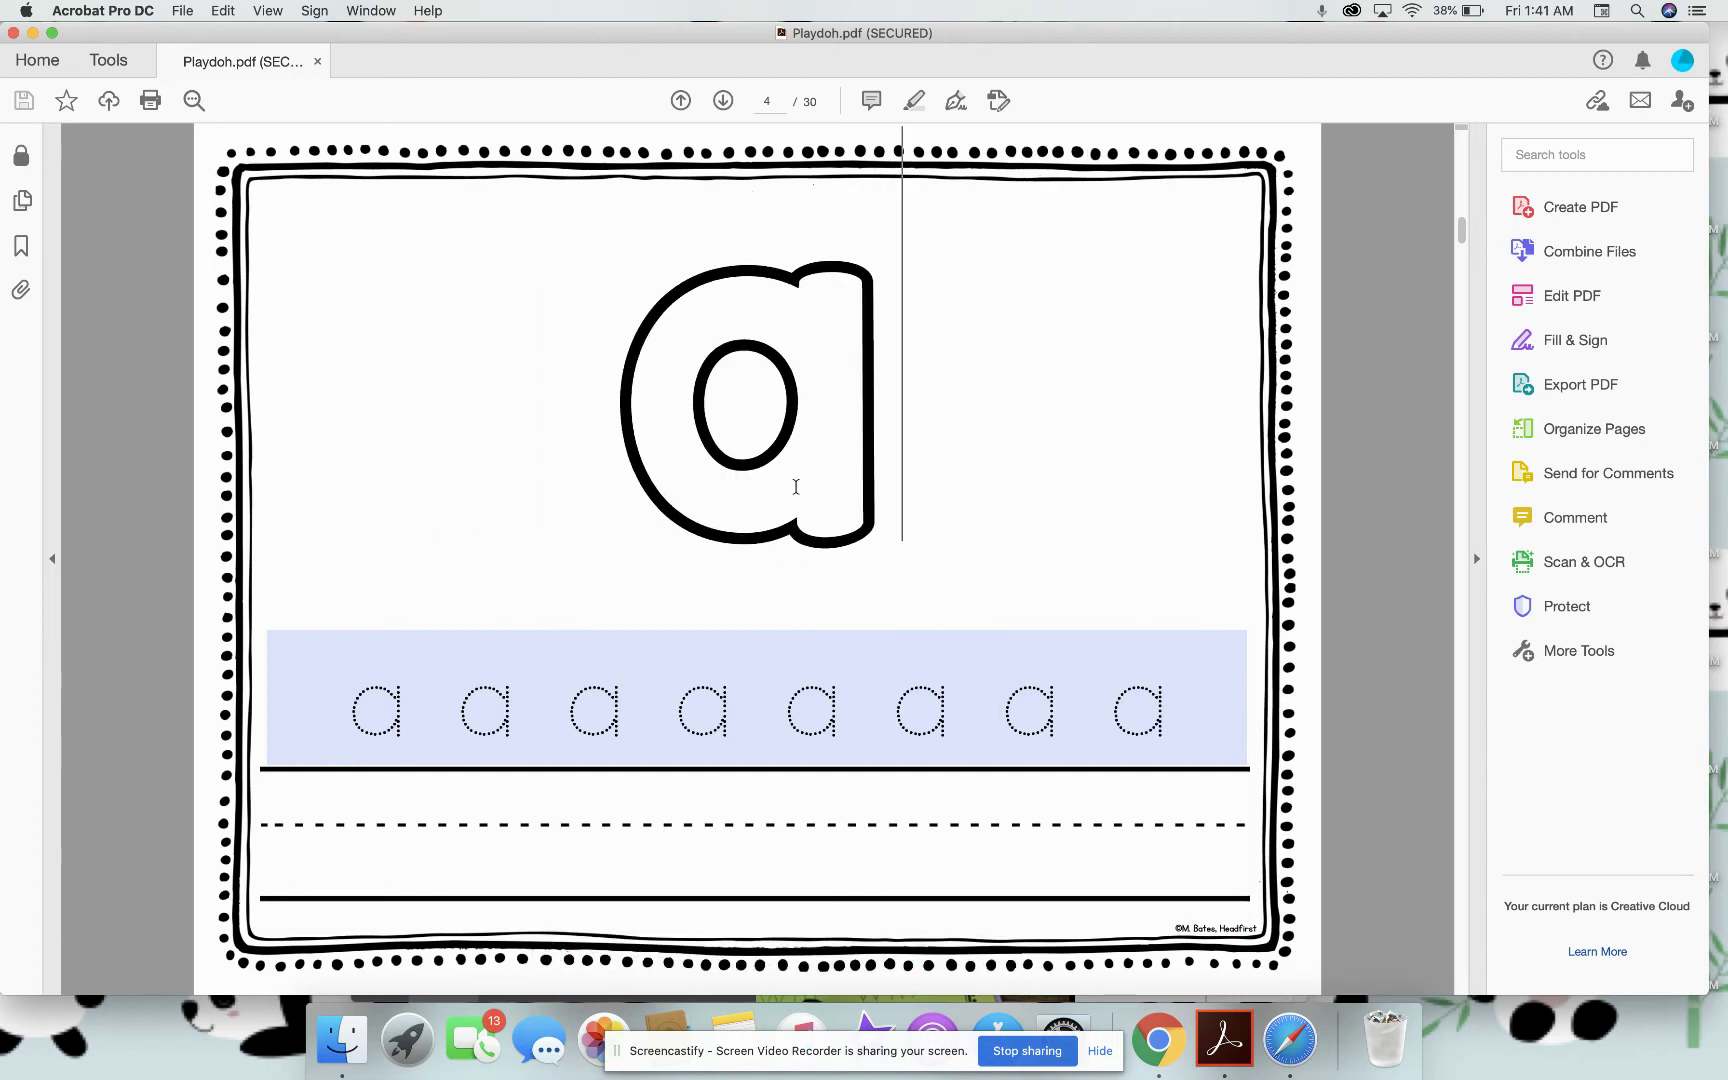
click(714, 720)
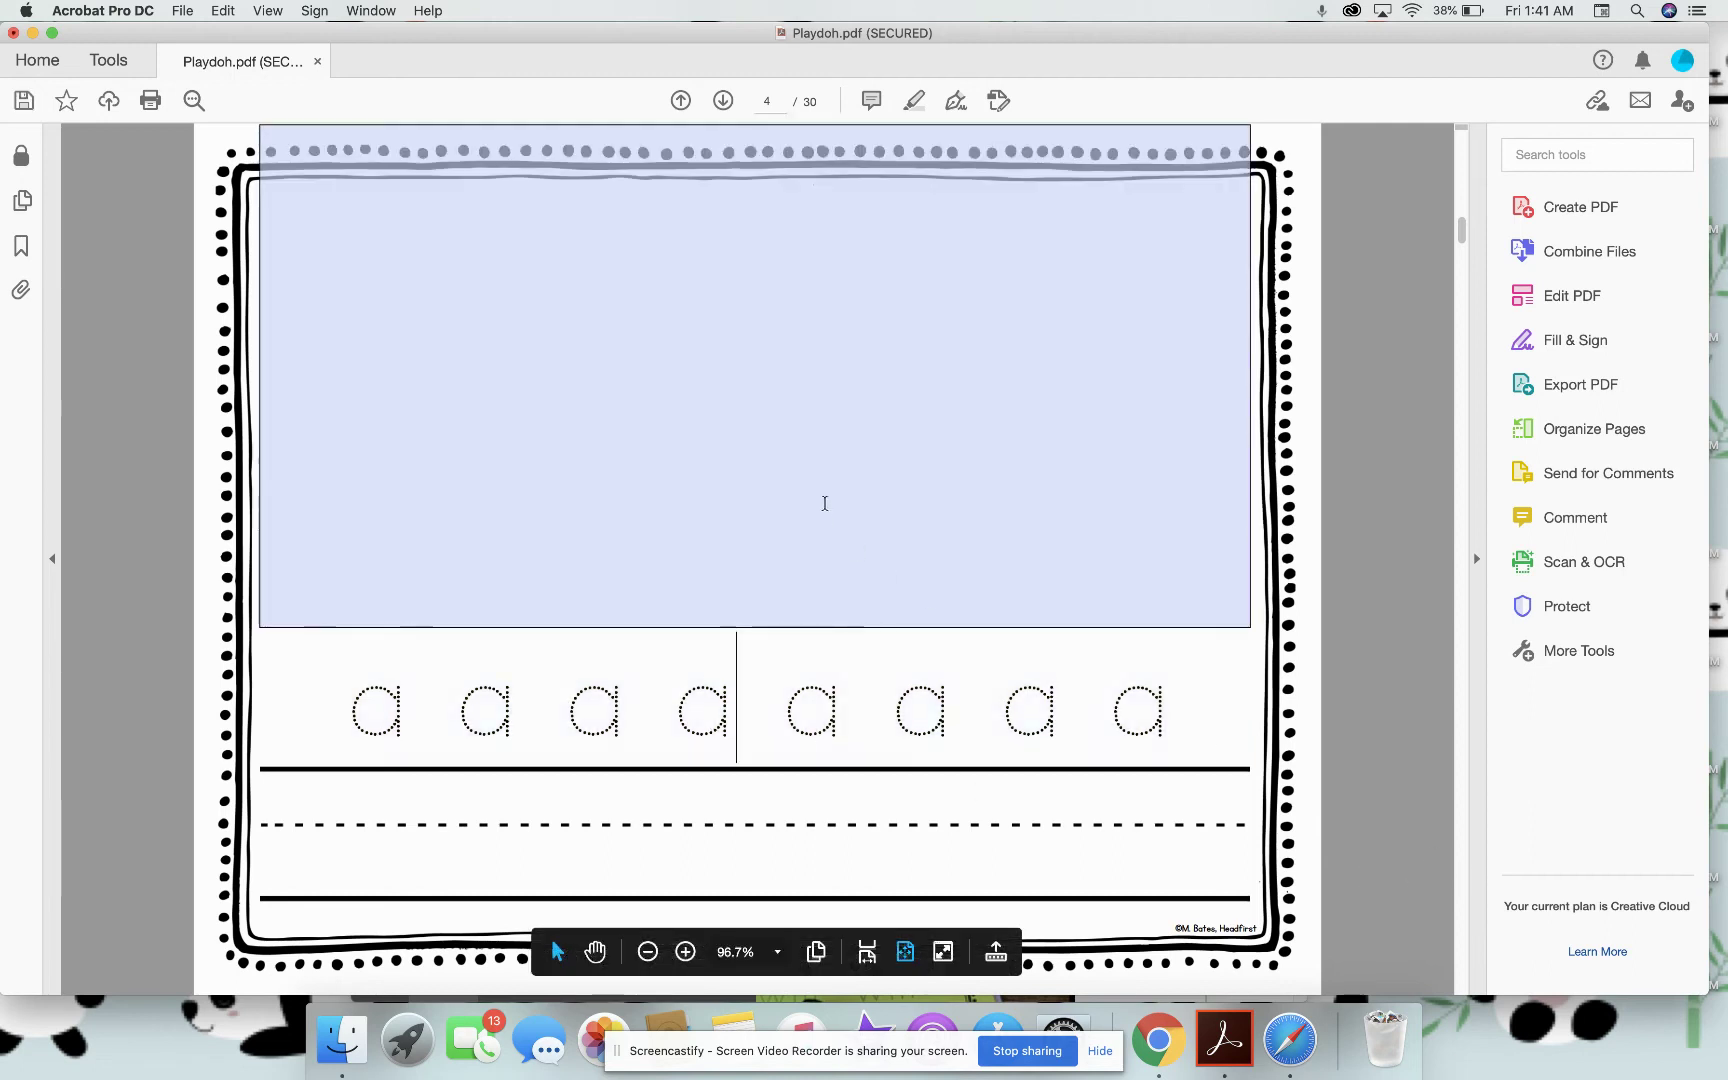
click(820, 487)
text(d)
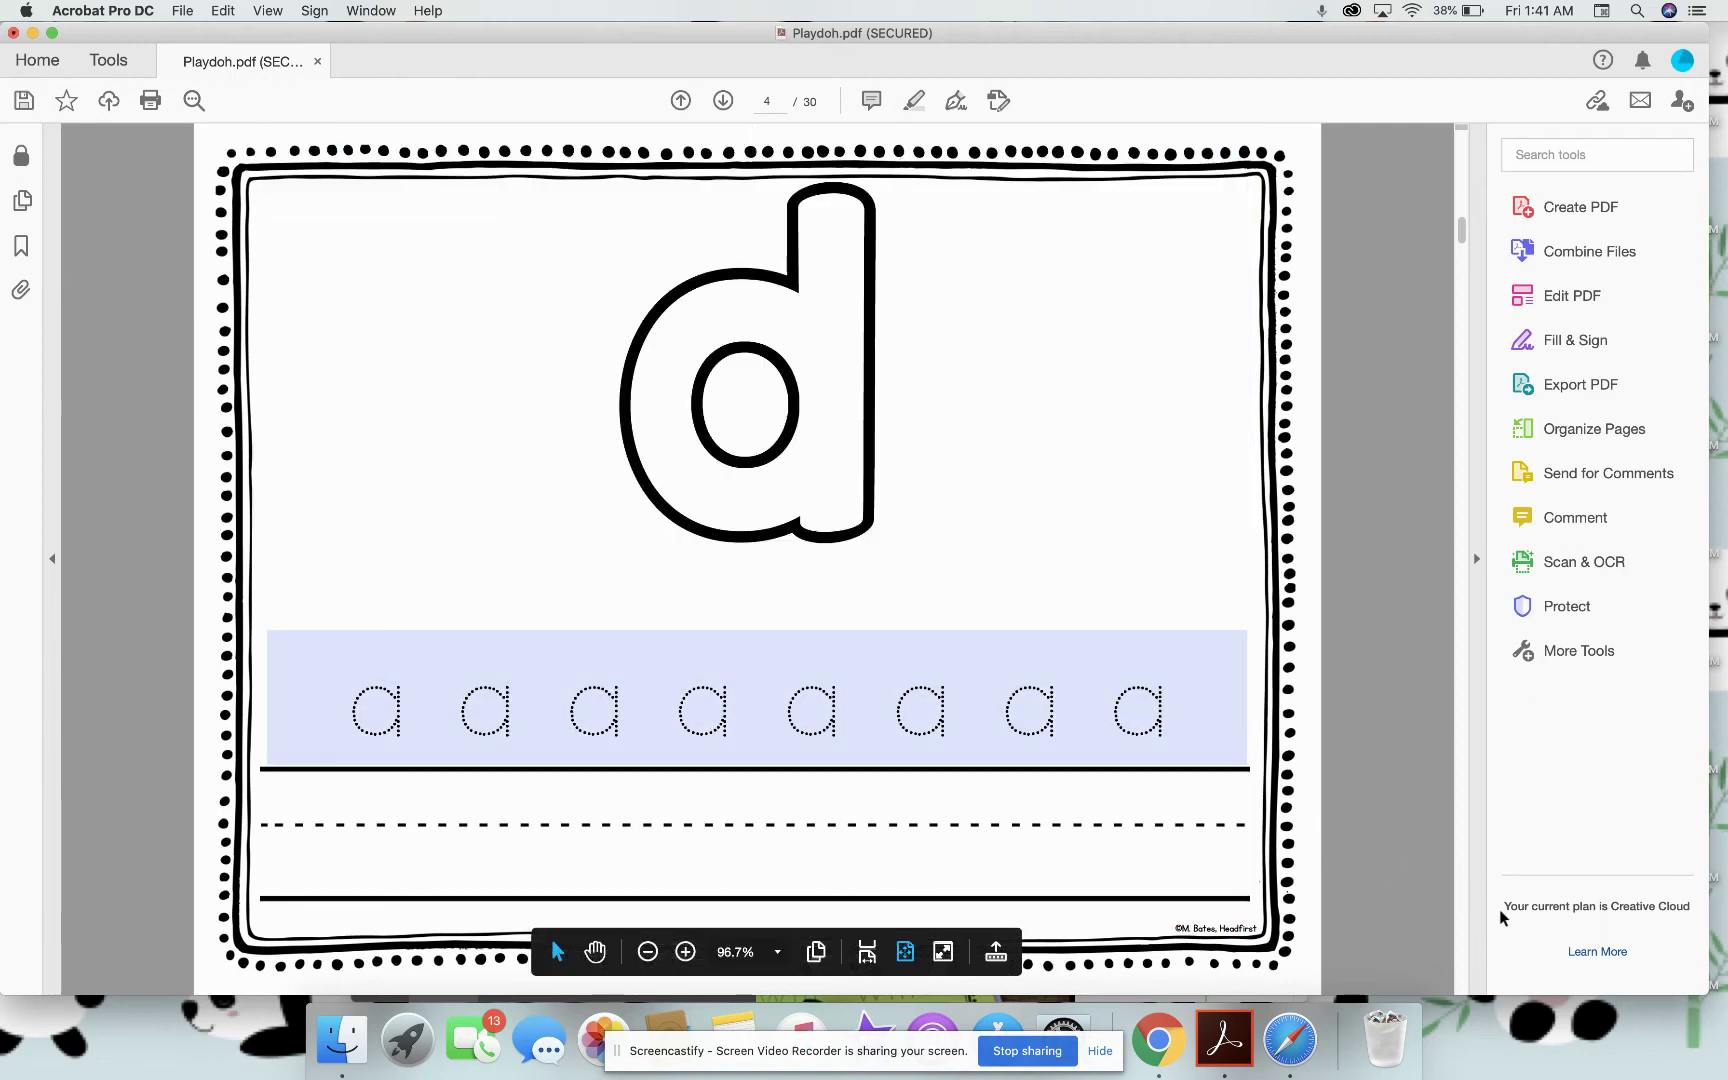
Look at the word mats through the three-letter mat on page 6 and return to the cover page
scroll(1462, 918, down, 5)
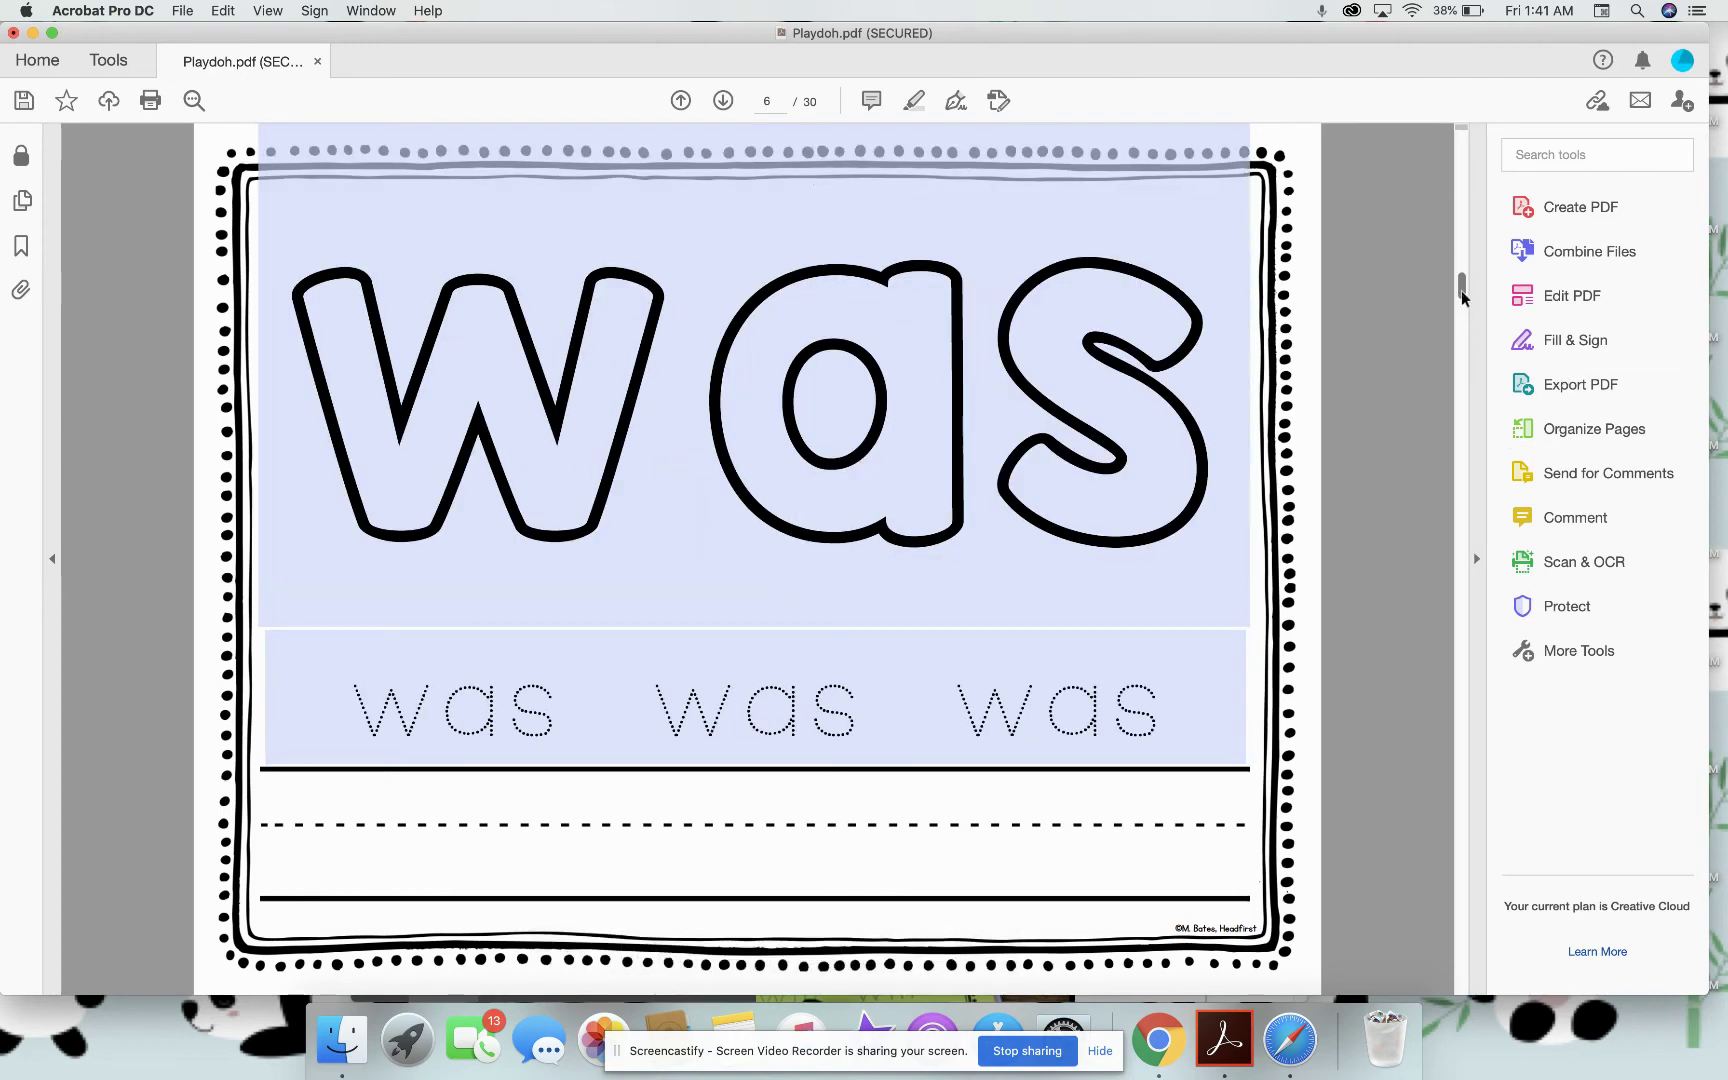
drag(1461, 282, 1462, 145)
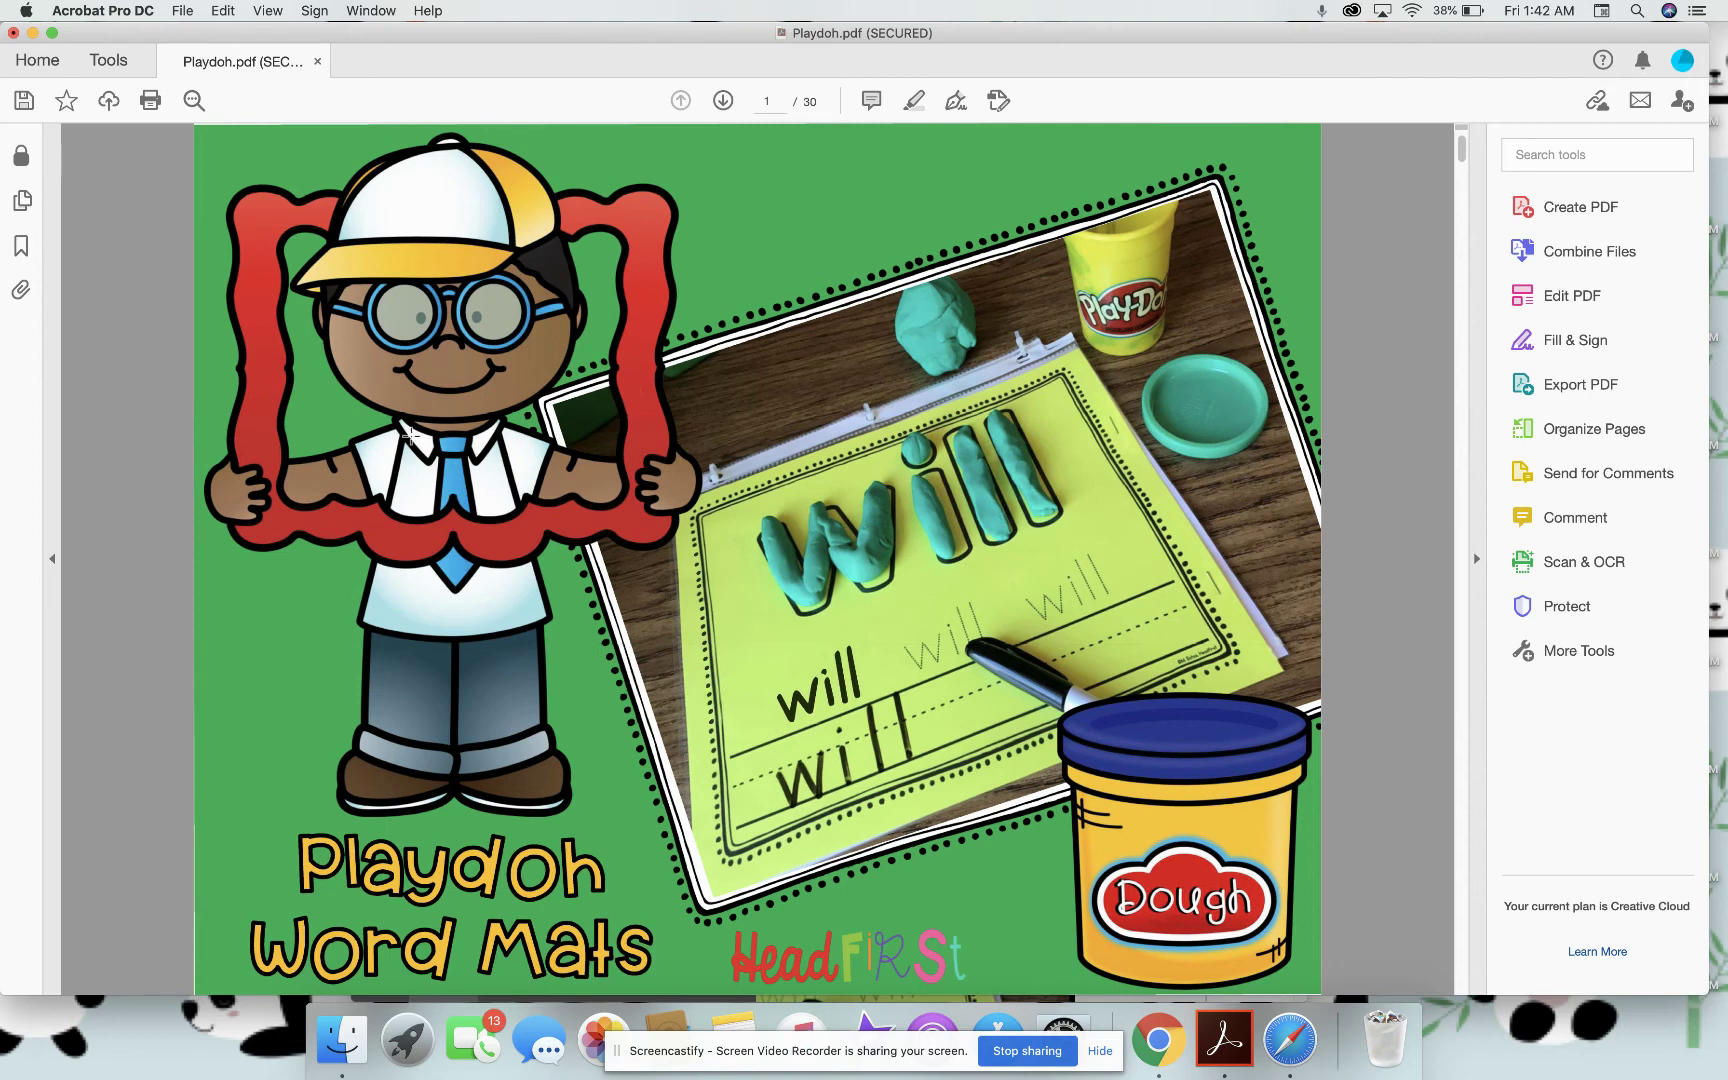
click(183, 18)
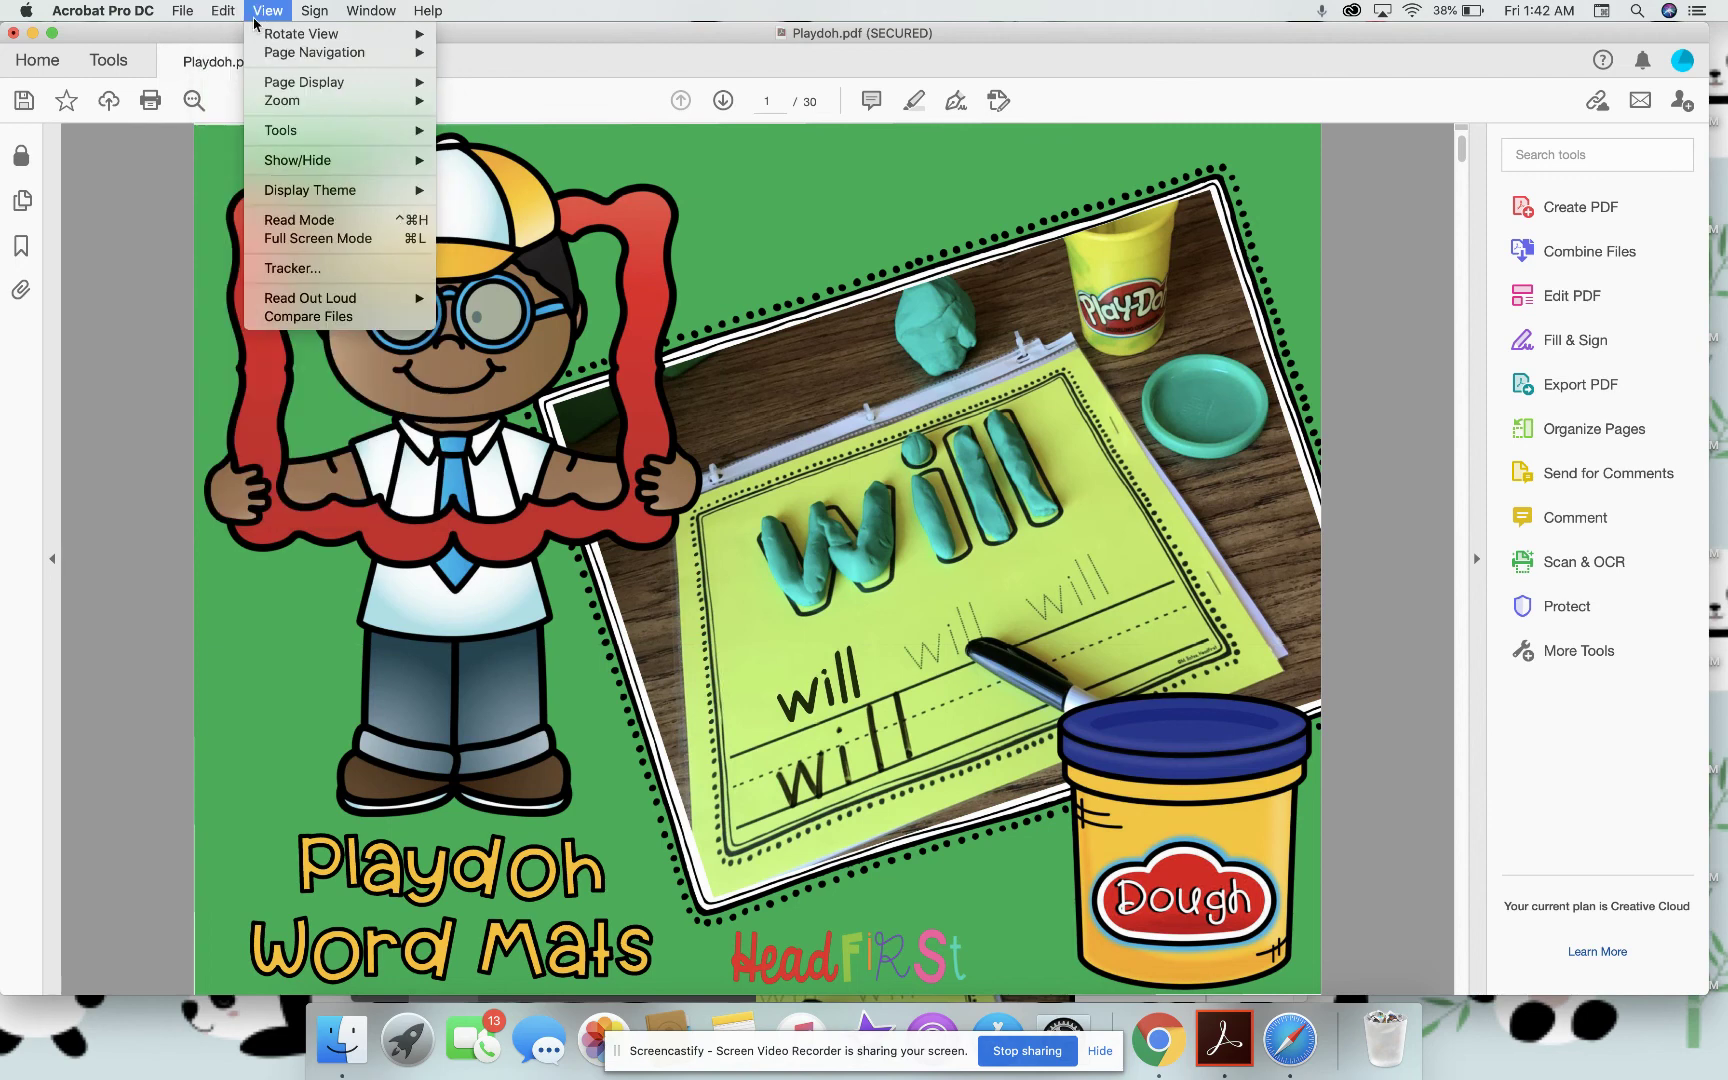
mouse_move(188, 8)
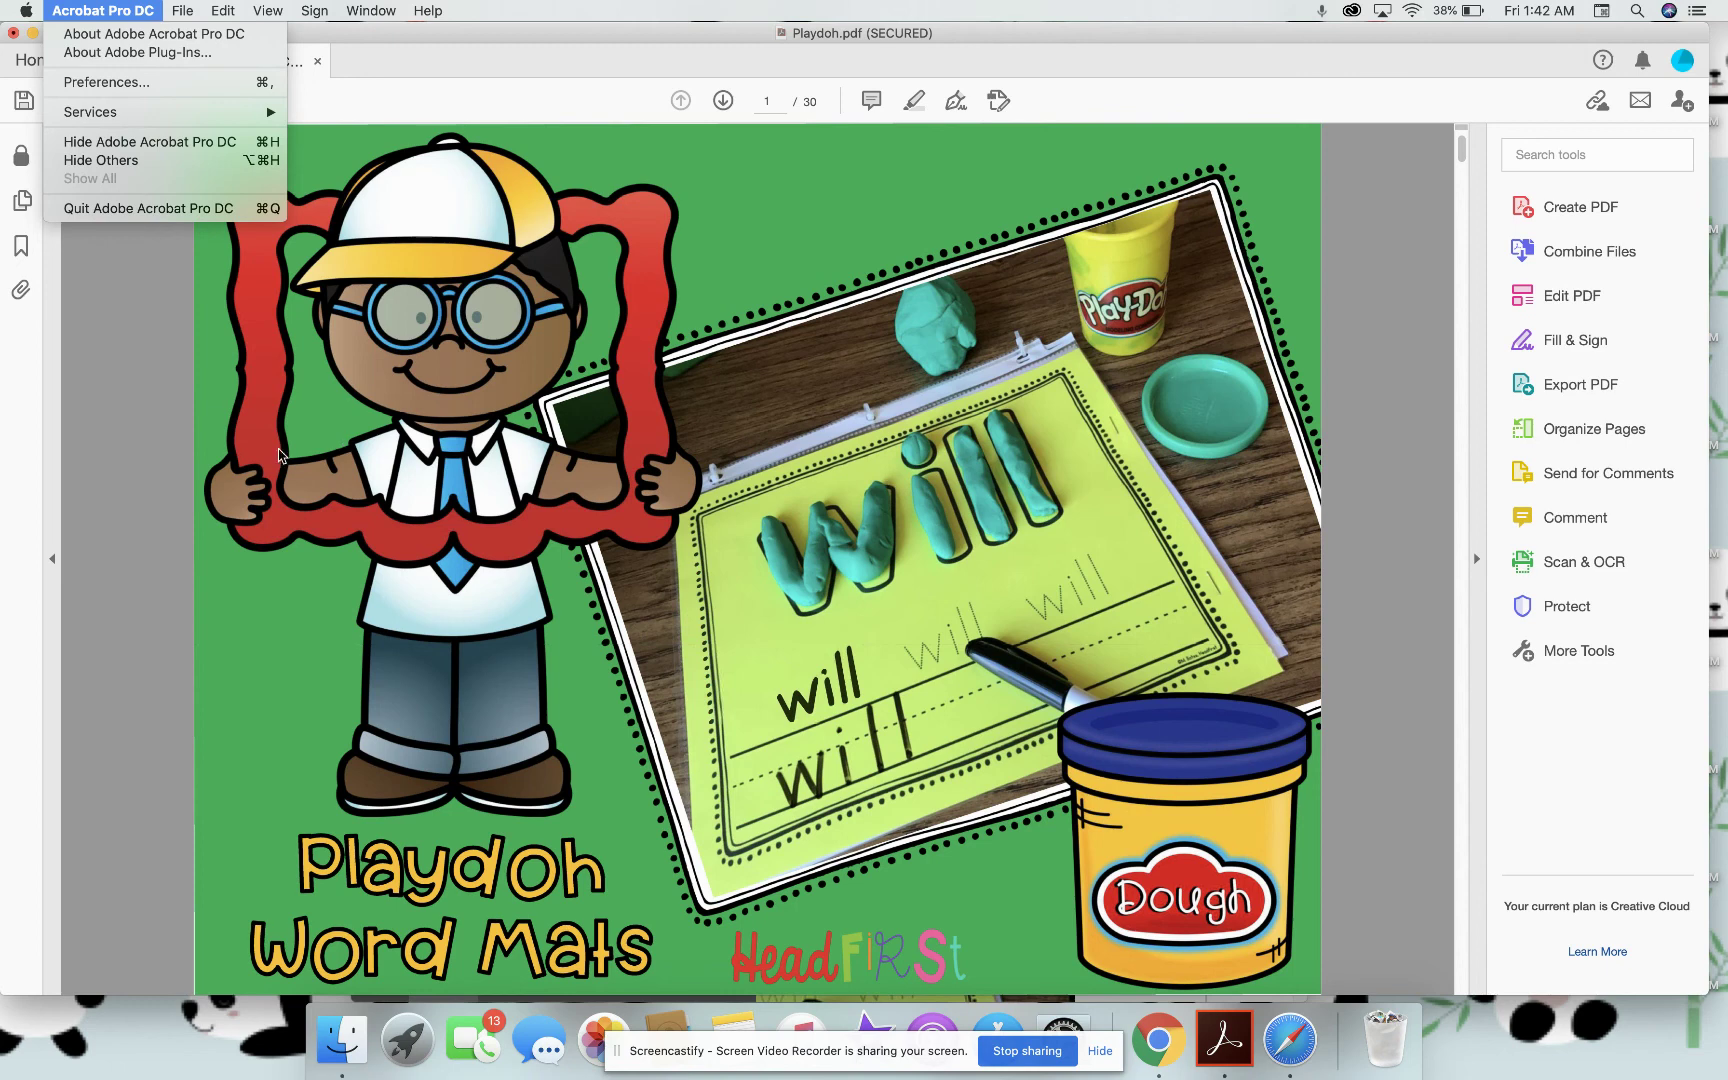
click(178, 463)
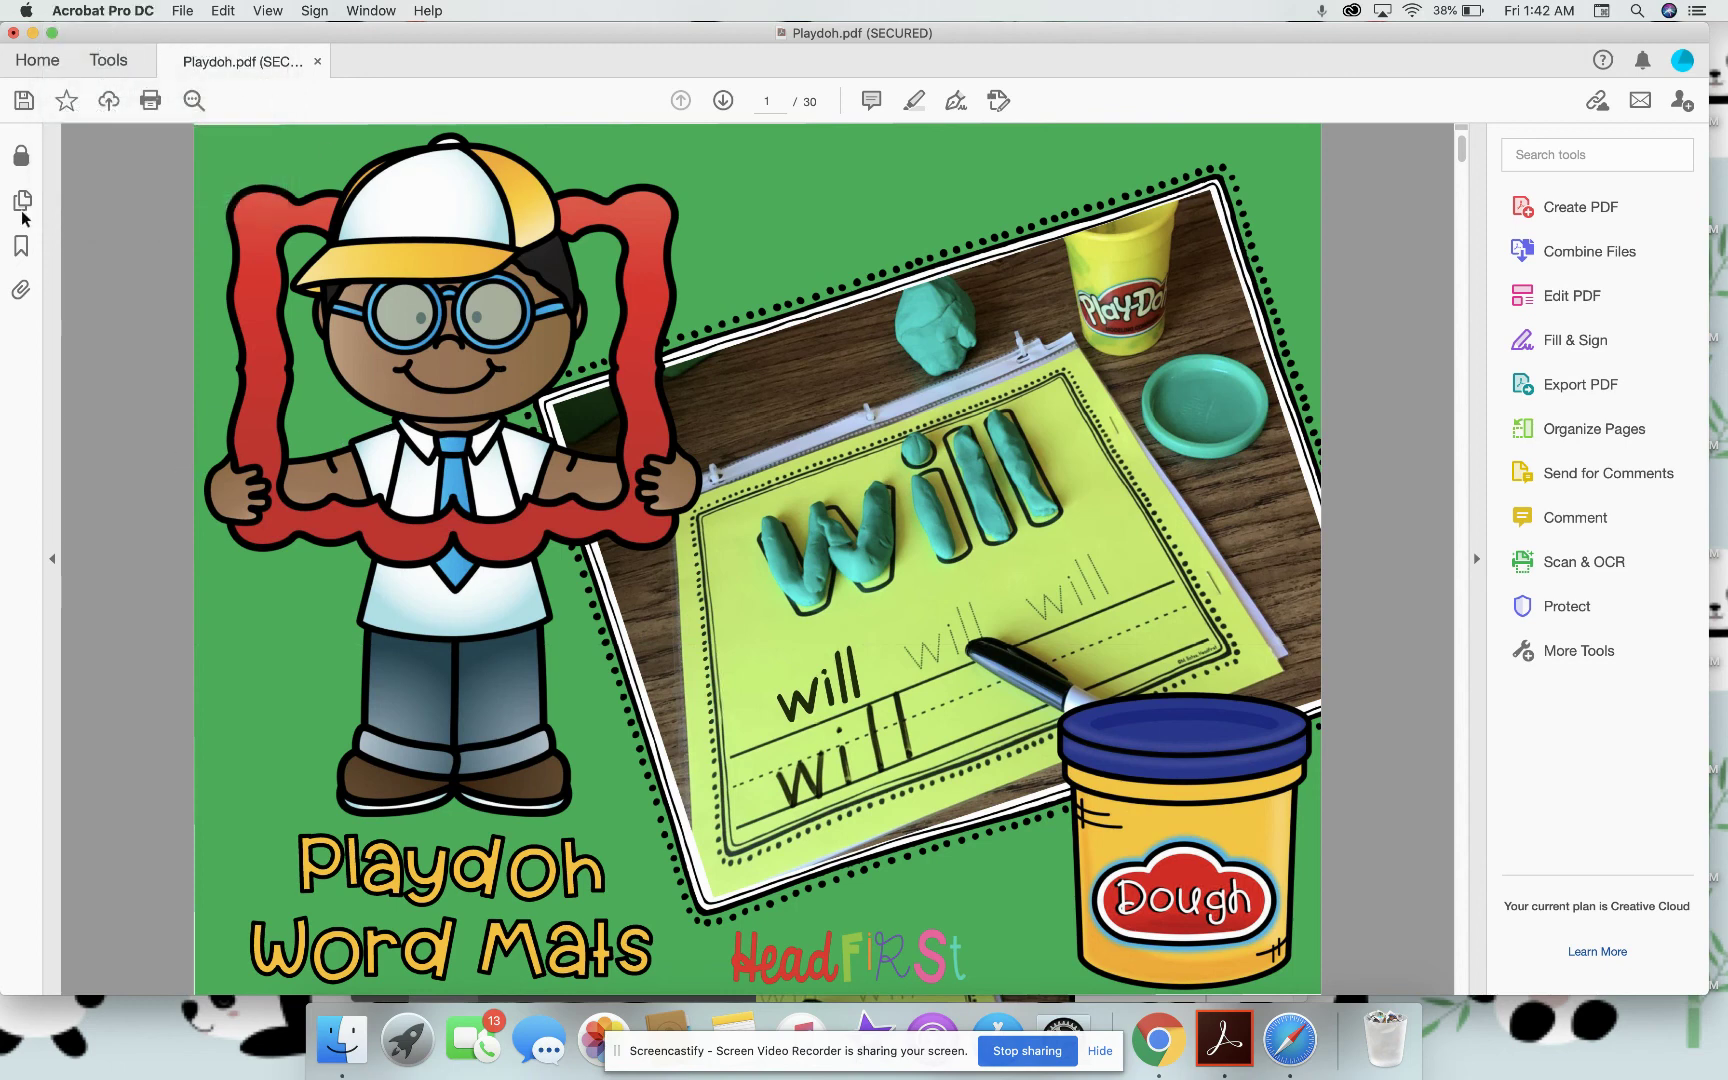
Switch to Chrome to show the word mats product page again
click(1160, 1040)
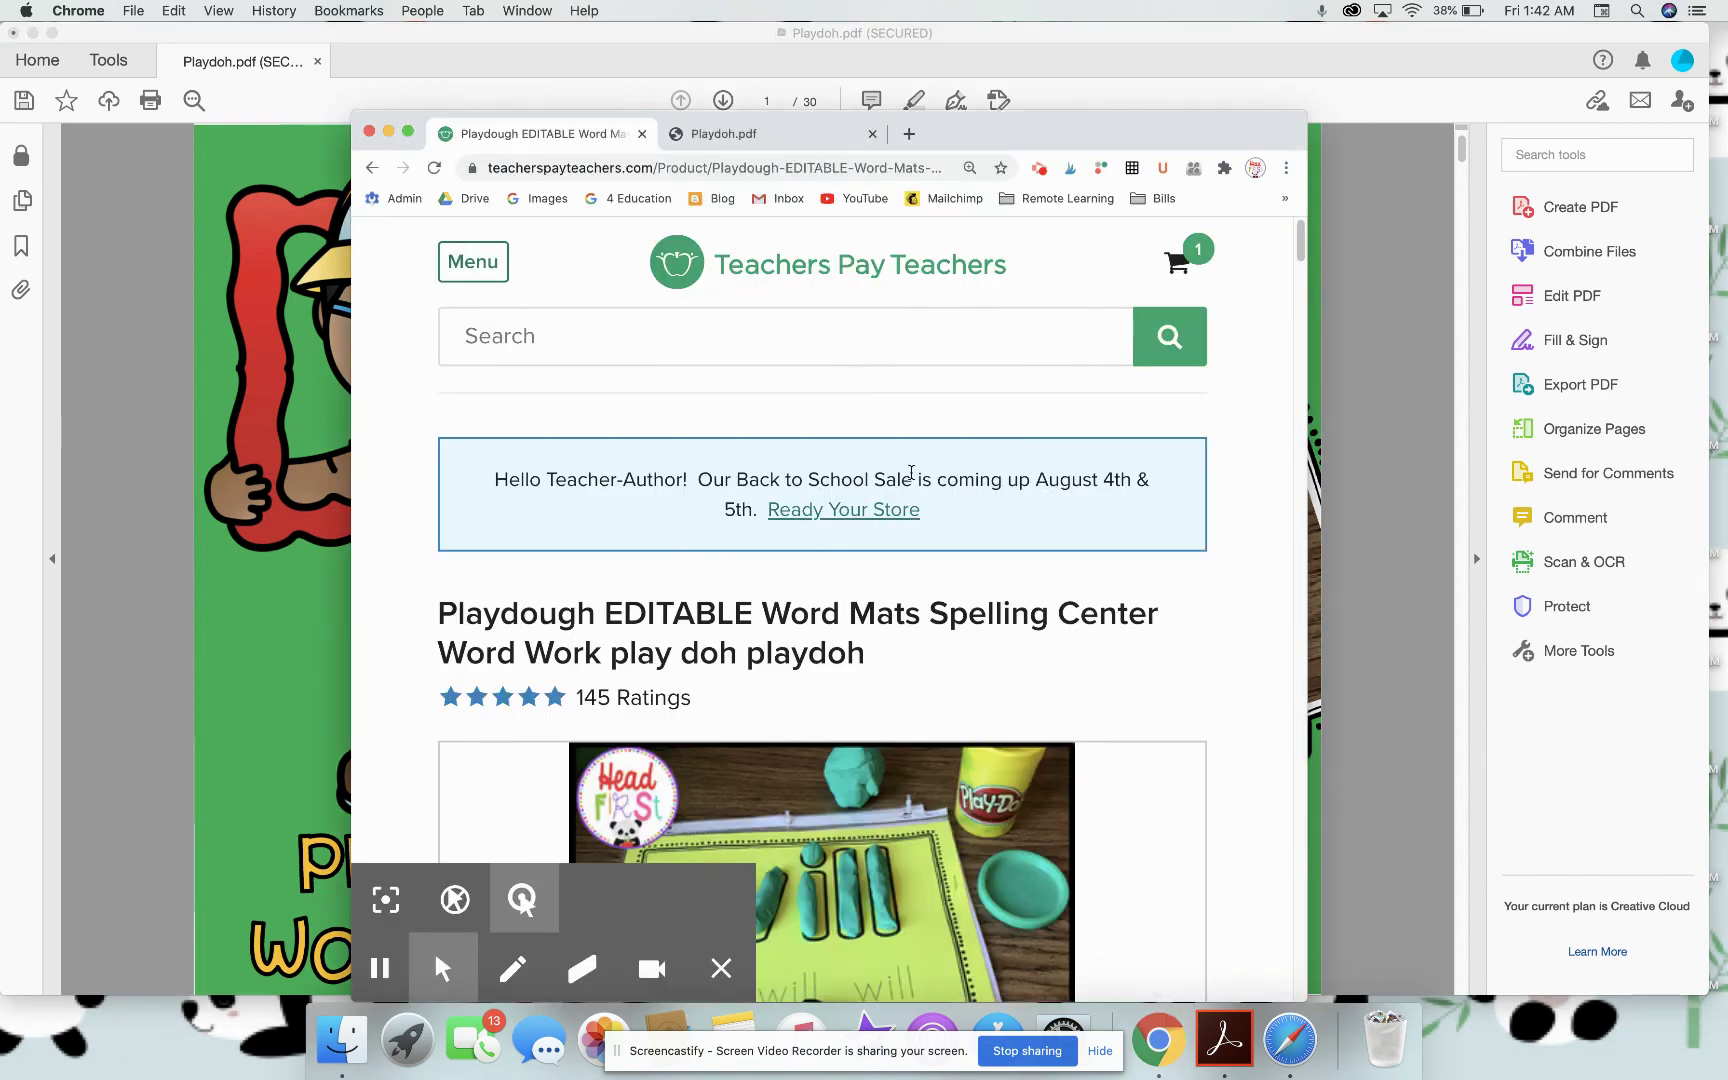